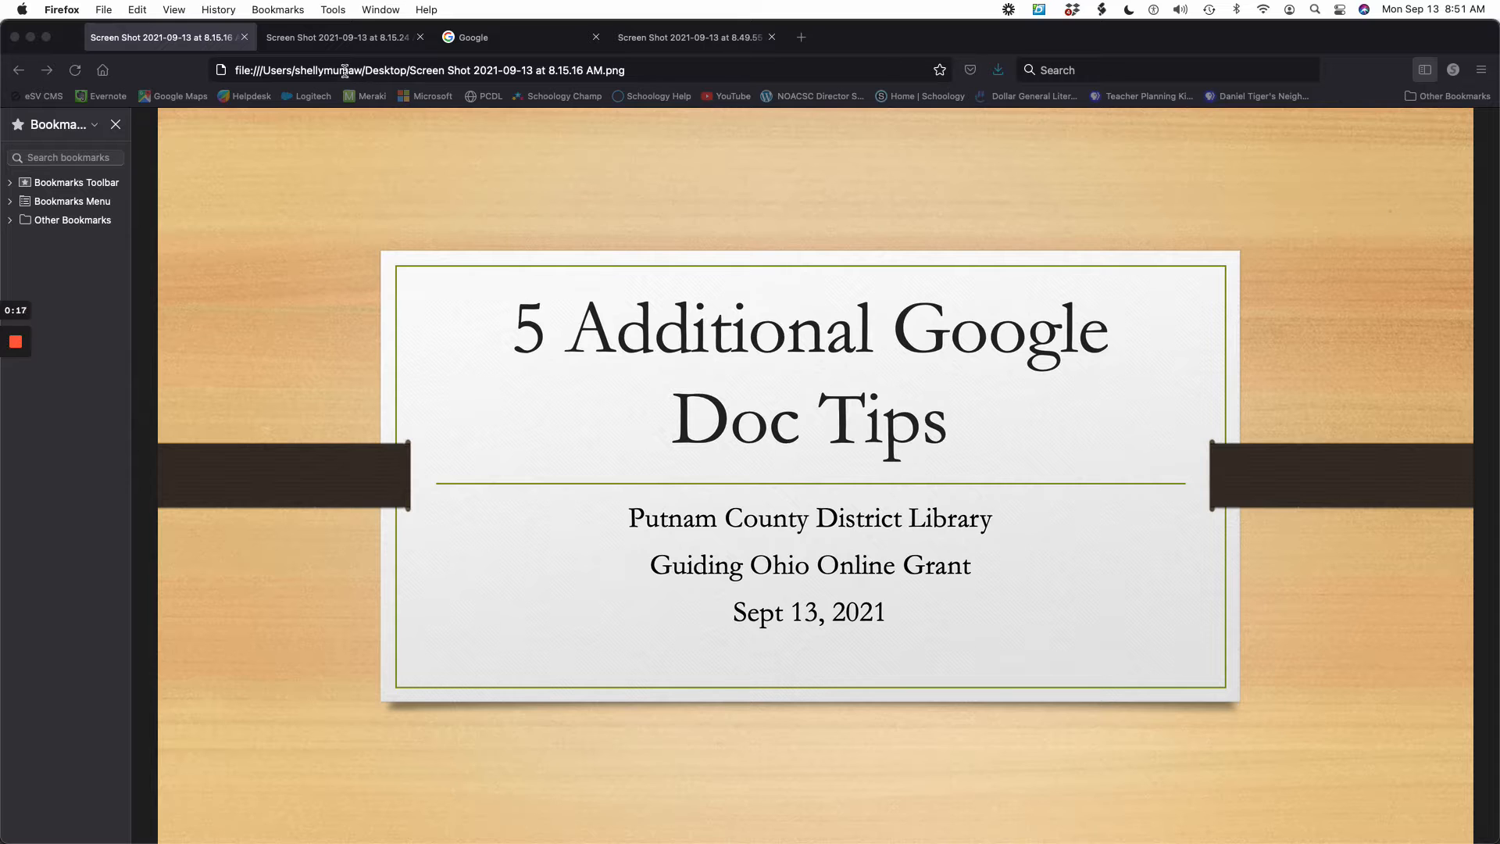
- Create a blank Google Docs document in a new browser tab using the address docs.new
click(345, 41)
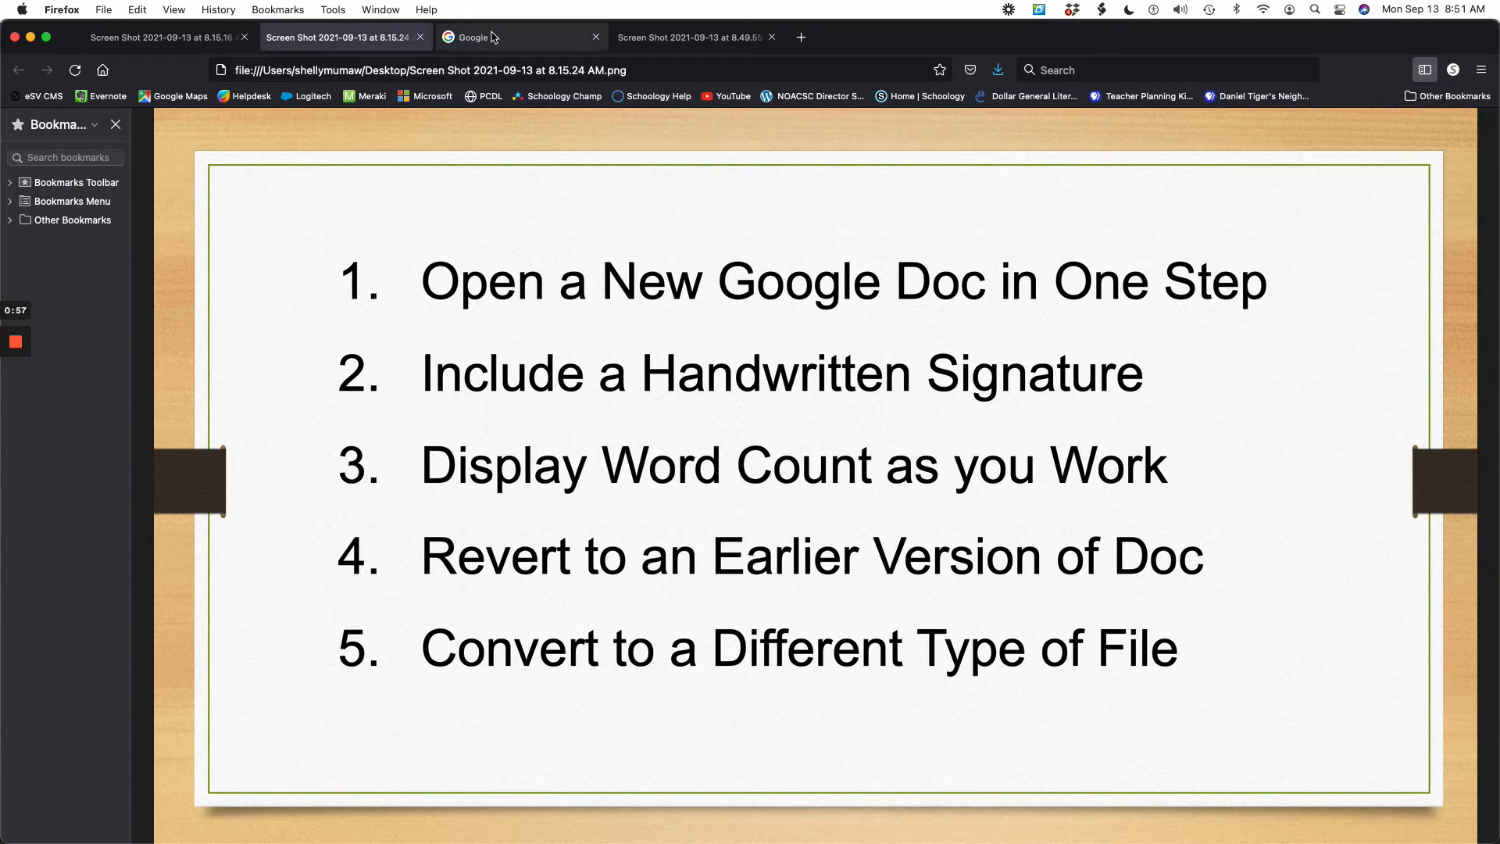
click(801, 39)
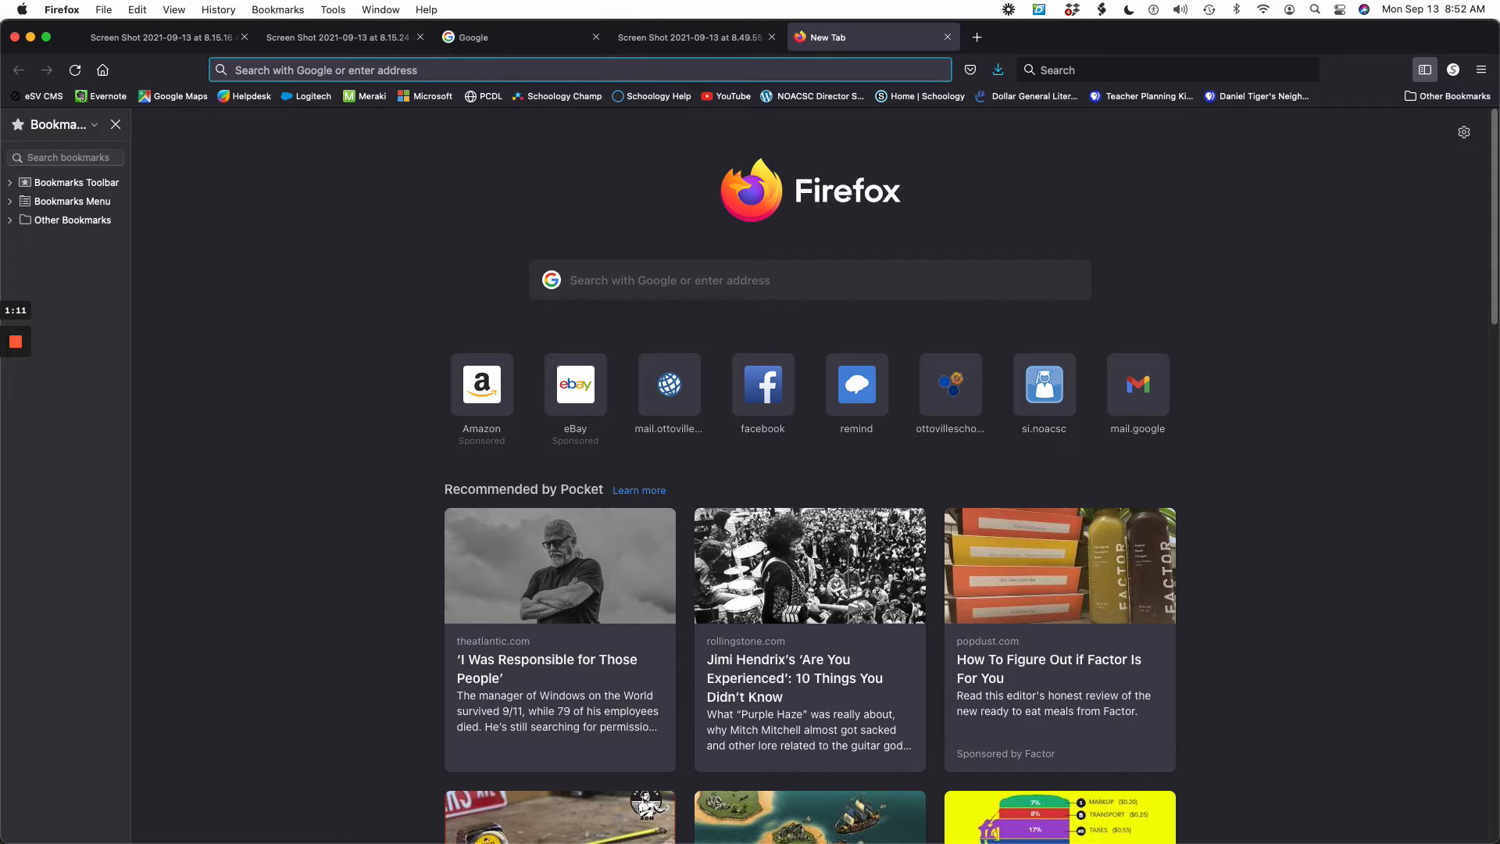
key(super+shift+4)
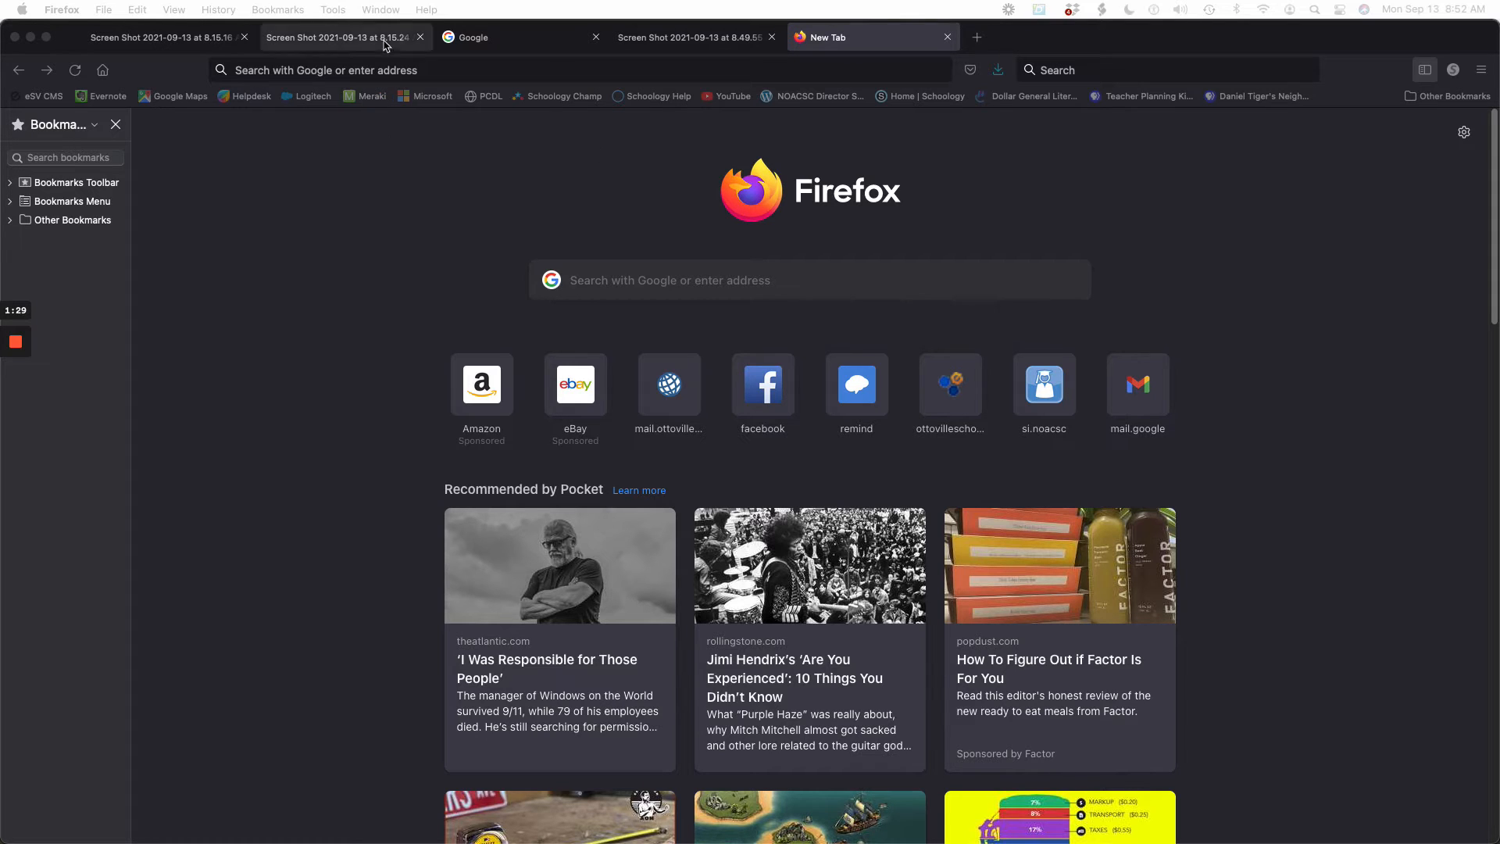
click(519, 39)
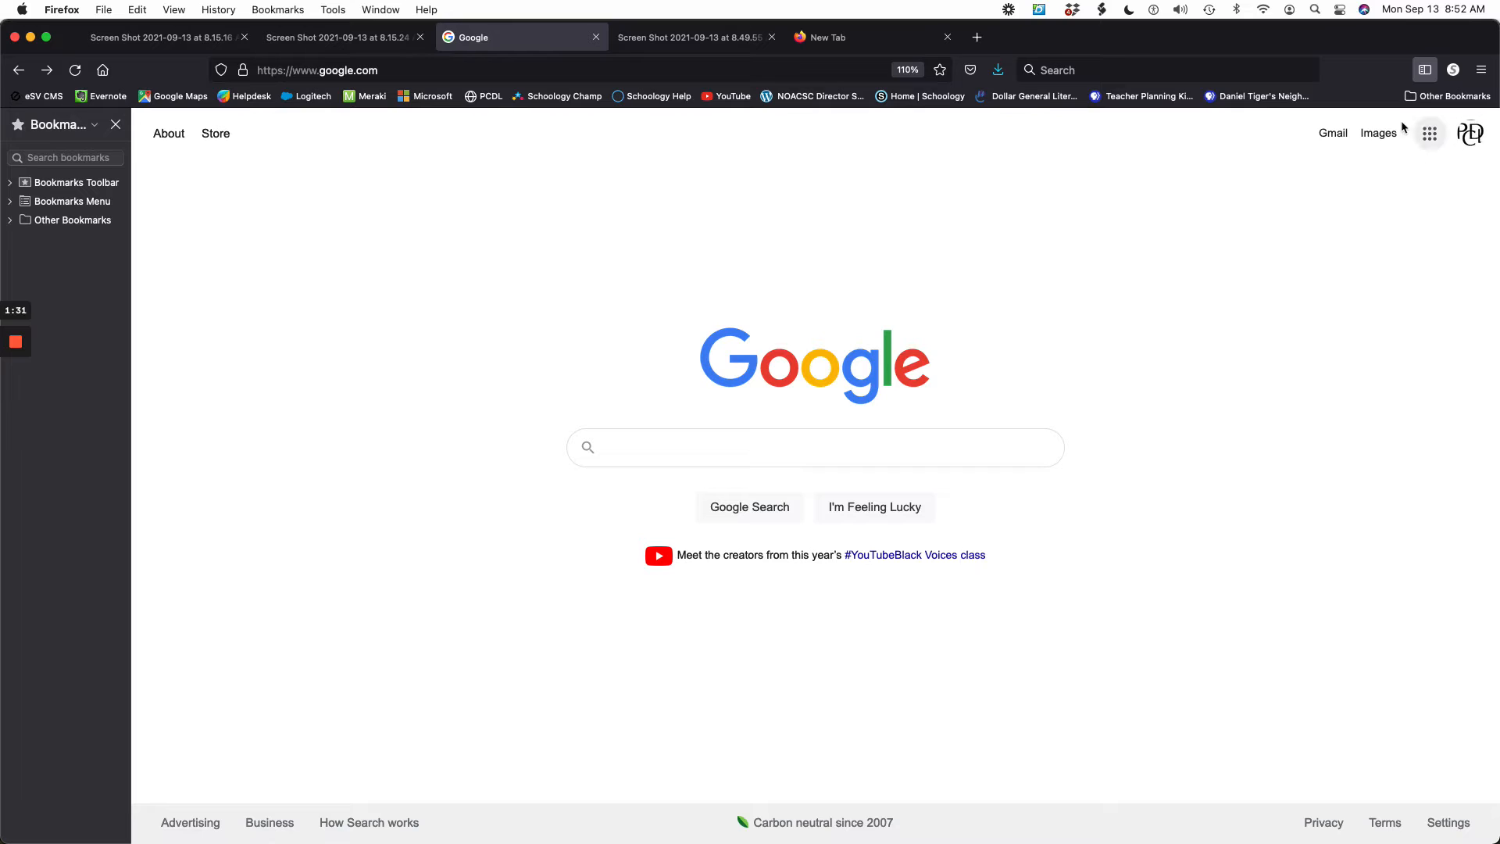
click(852, 37)
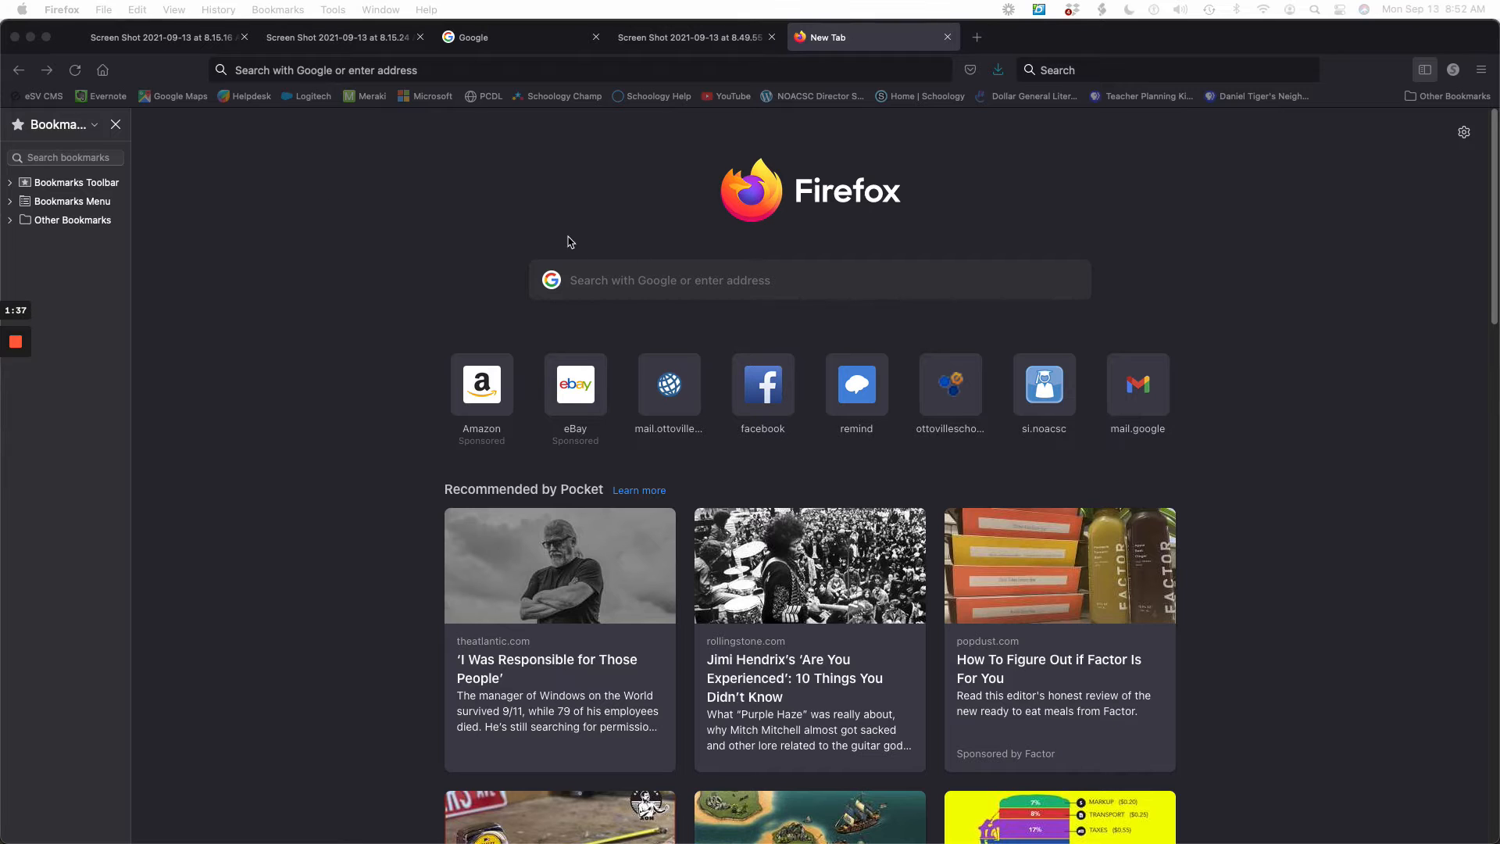
click(377, 69)
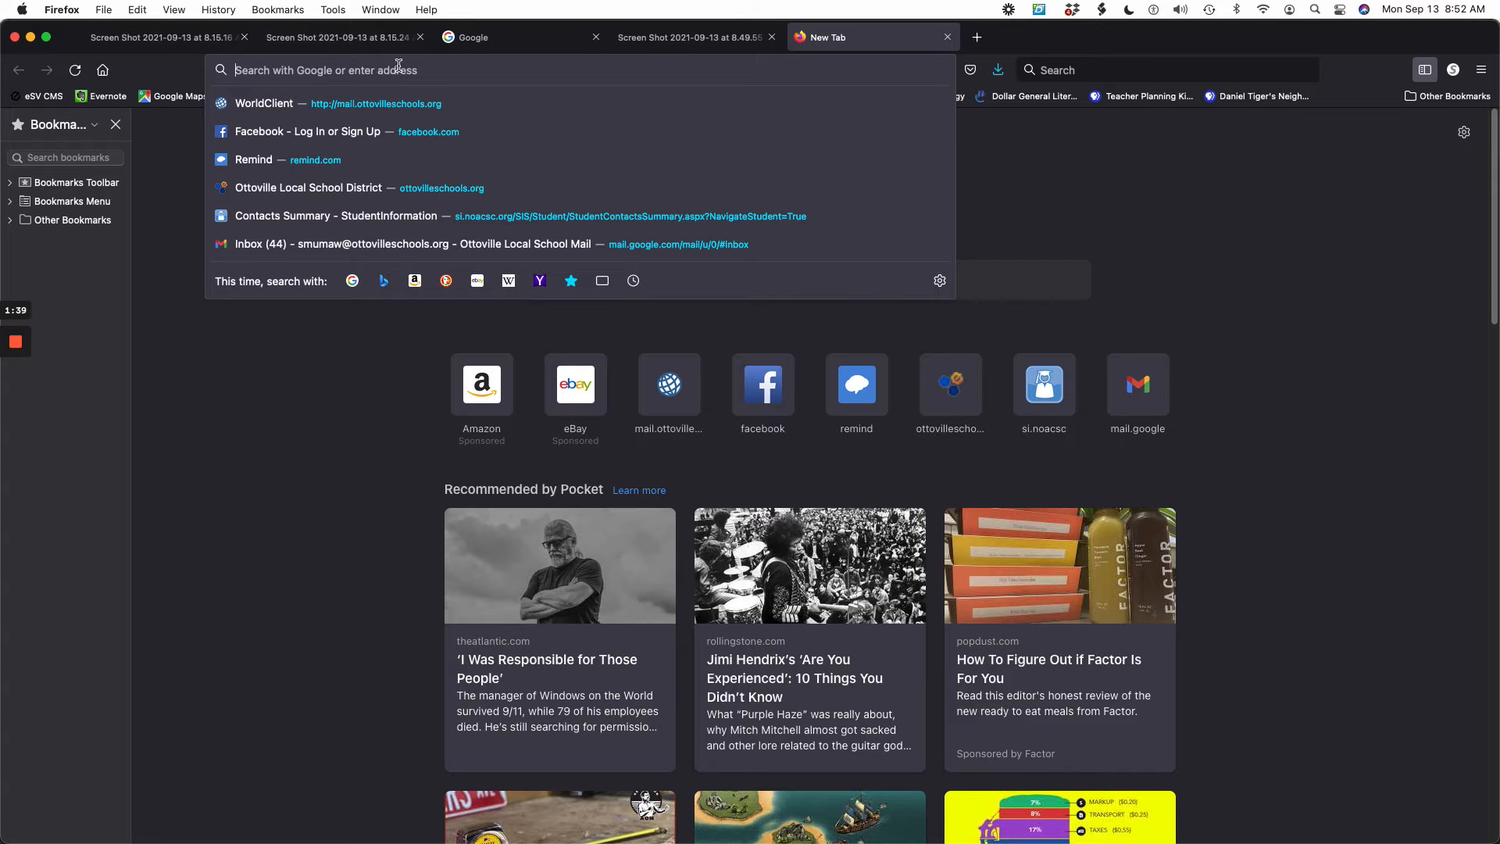
text(docs.ne)
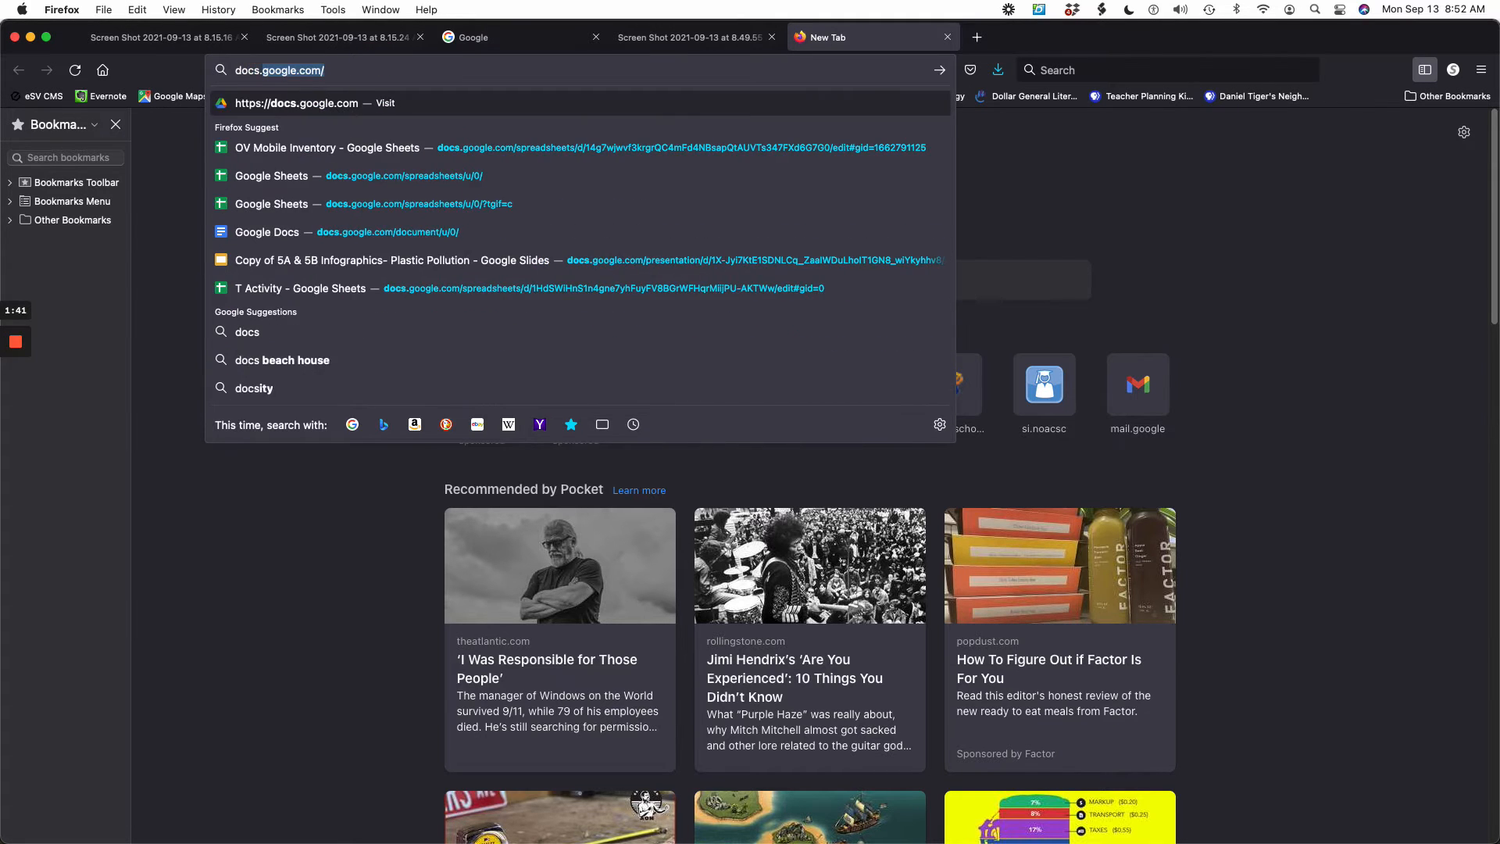
text(w)
key(Return)
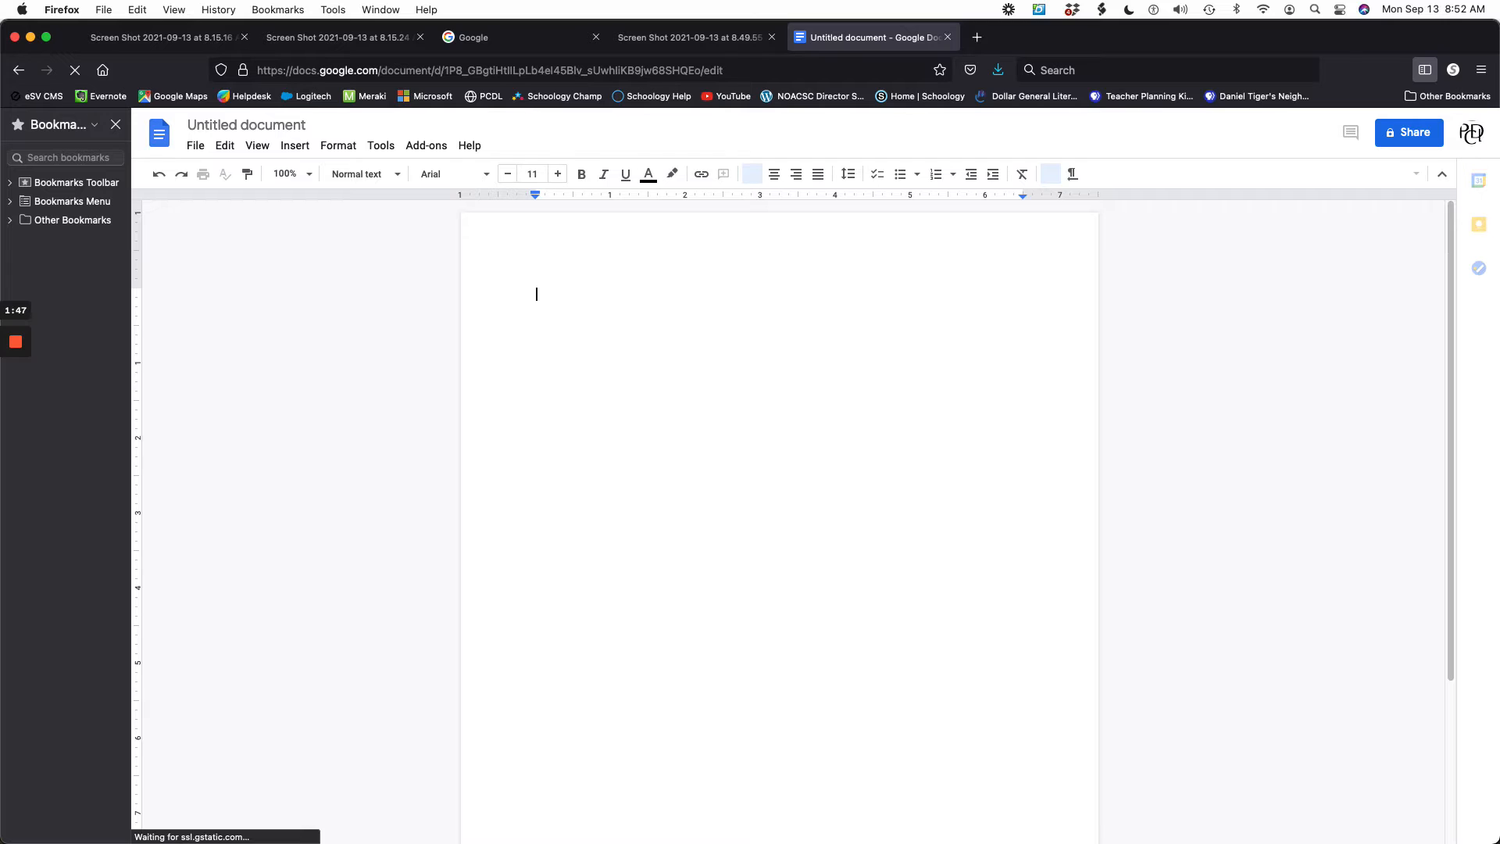
- Create a second blank document in another new browser tab with the docs.new address
click(977, 37)
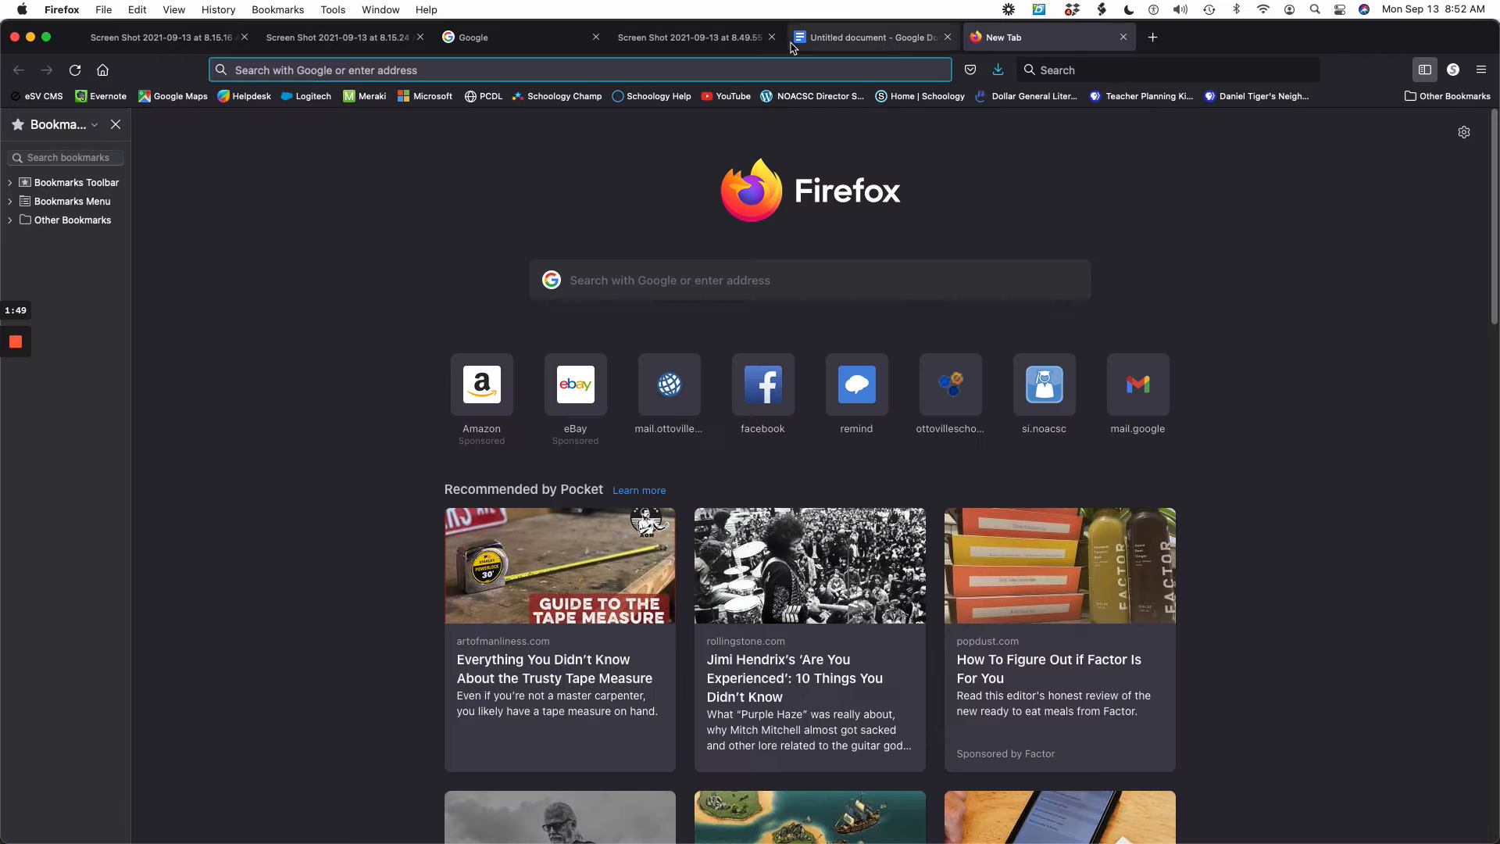
click(337, 69)
text(docs.new)
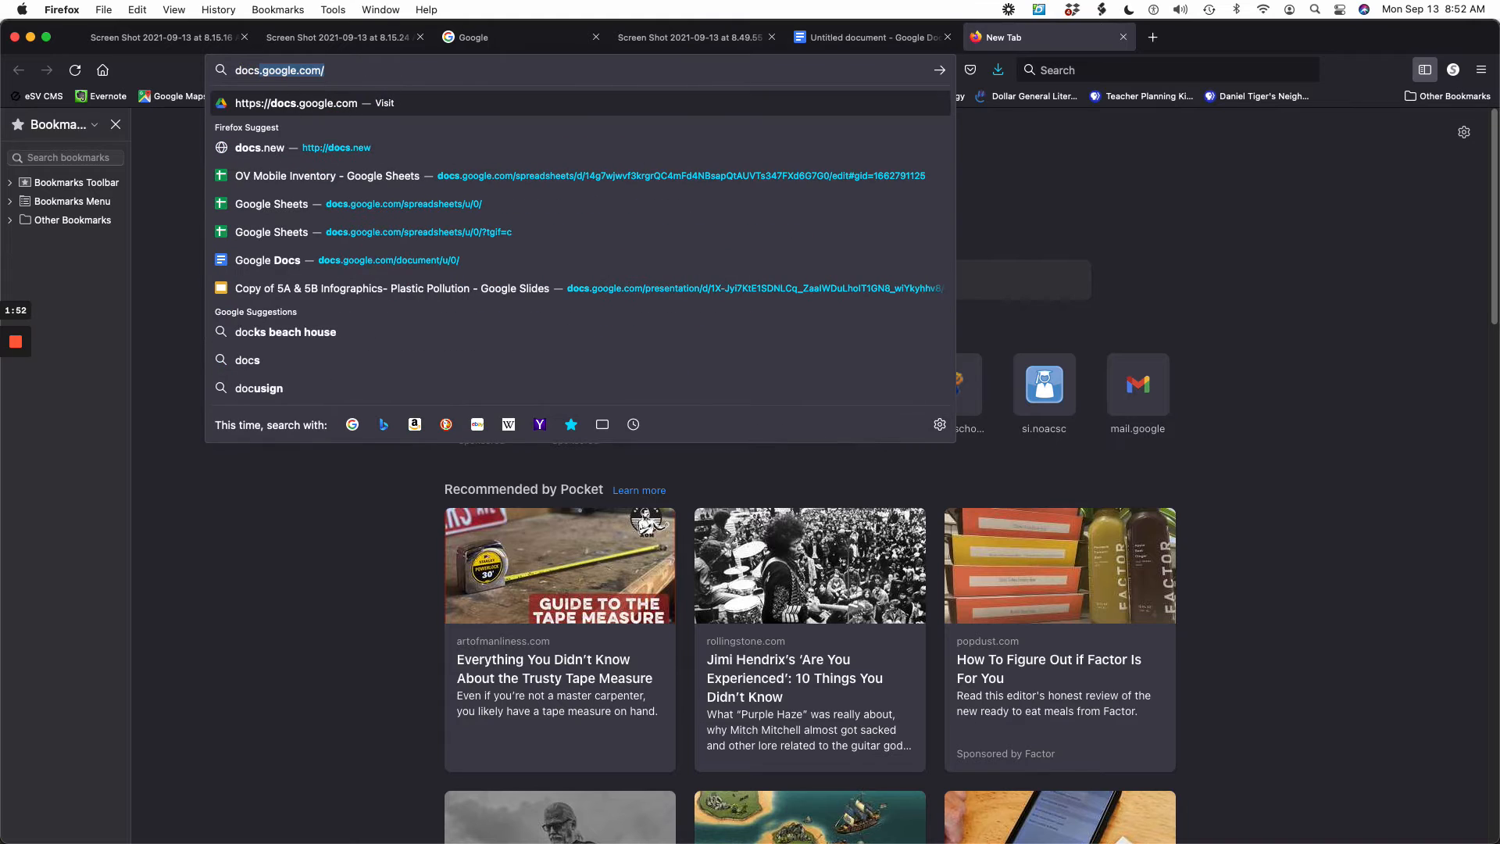
key(Return)
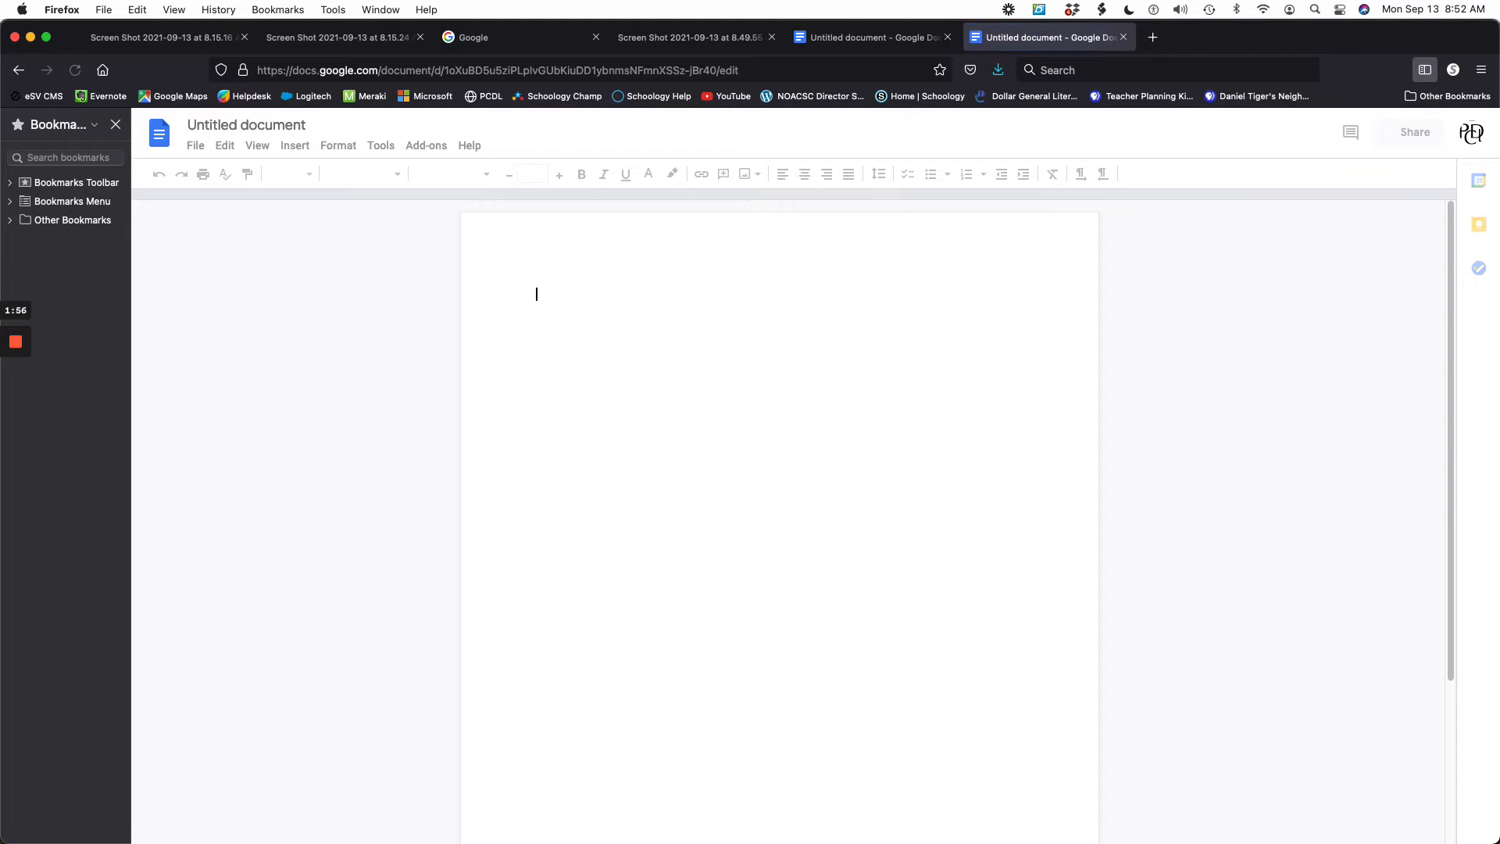
- Create a blank Google Sheets spreadsheet in the same browser tab using the address sheets.new
click(545, 69)
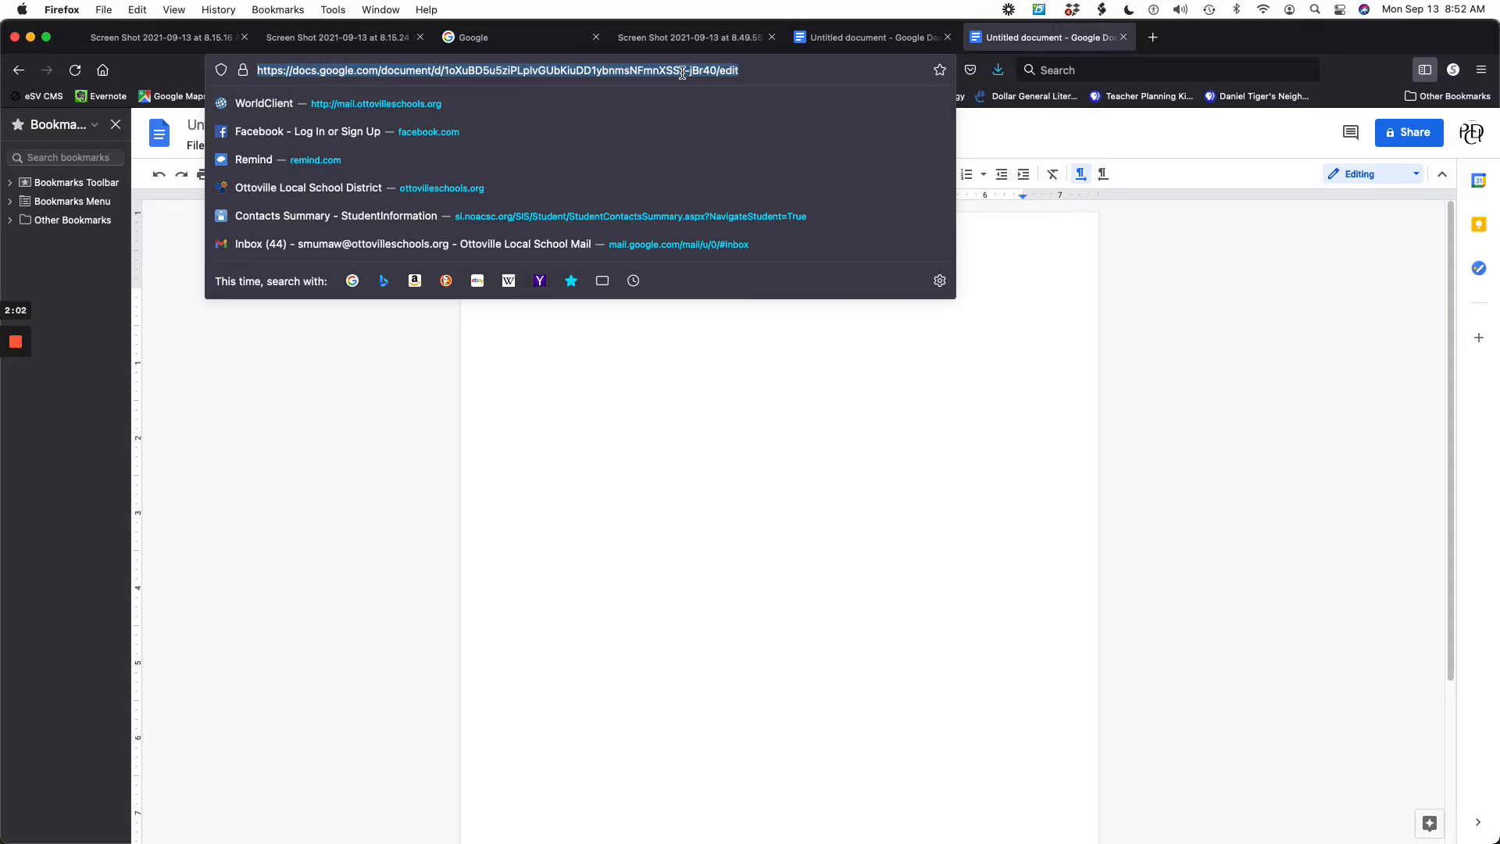
text(shee)
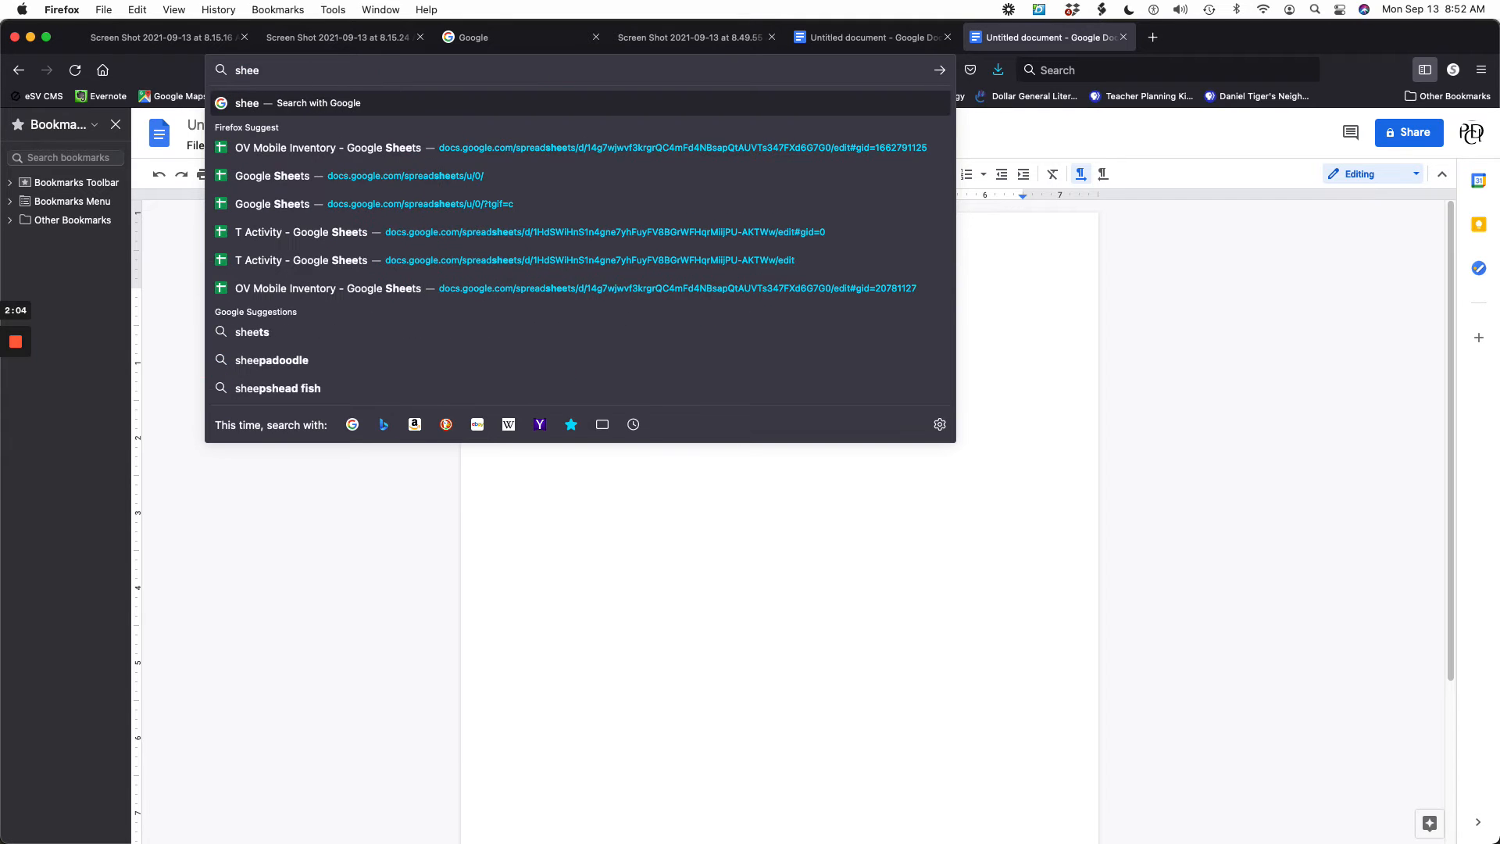
text(ts.new)
key(Return)
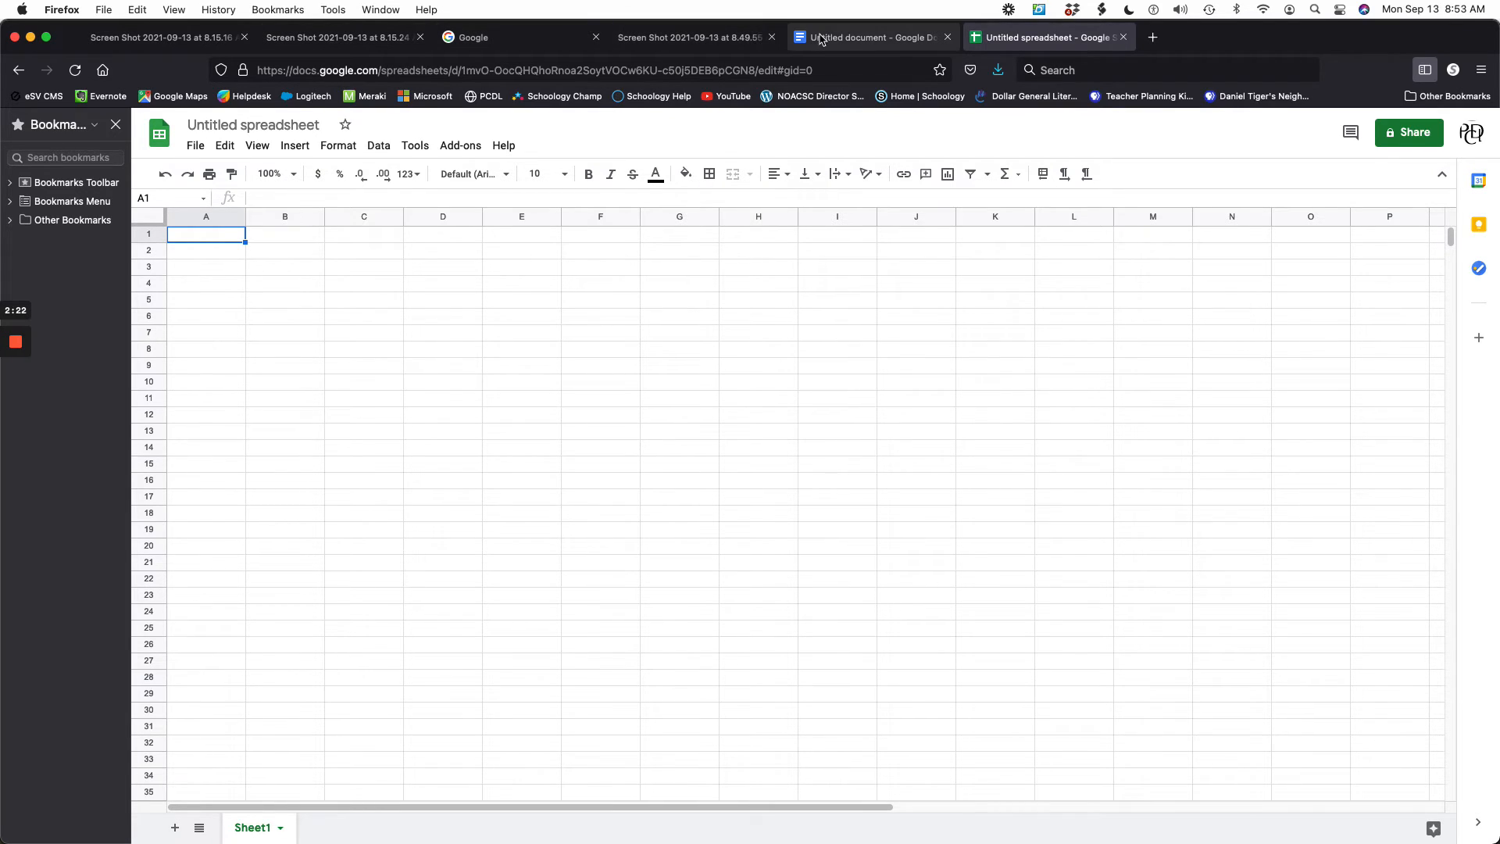
- In the first blank document, insert a new drawing containing a handwritten first-name signature made with the Scribble line, and save it
click(836, 39)
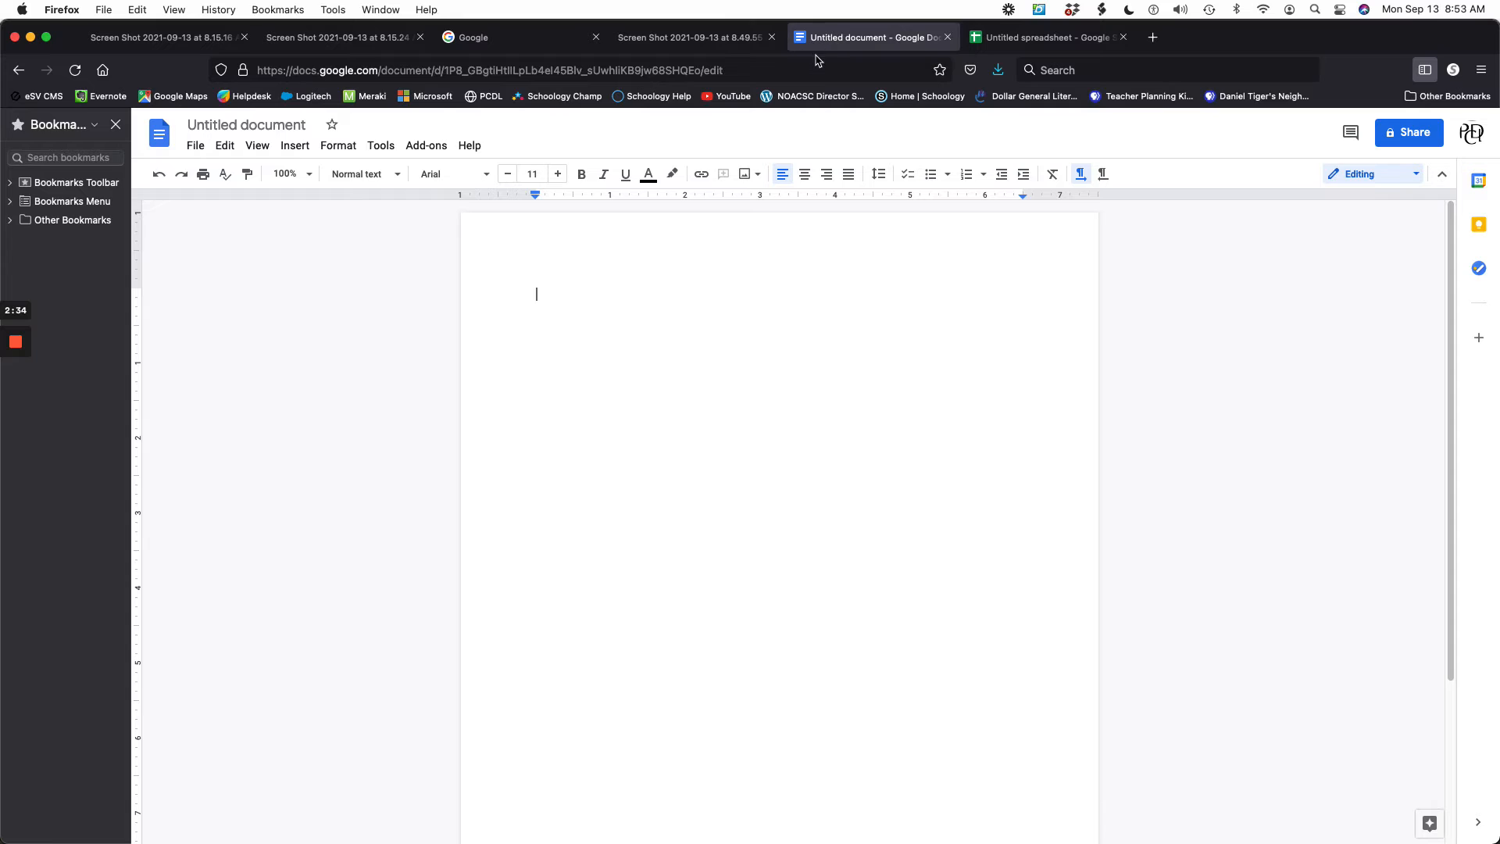
click(302, 152)
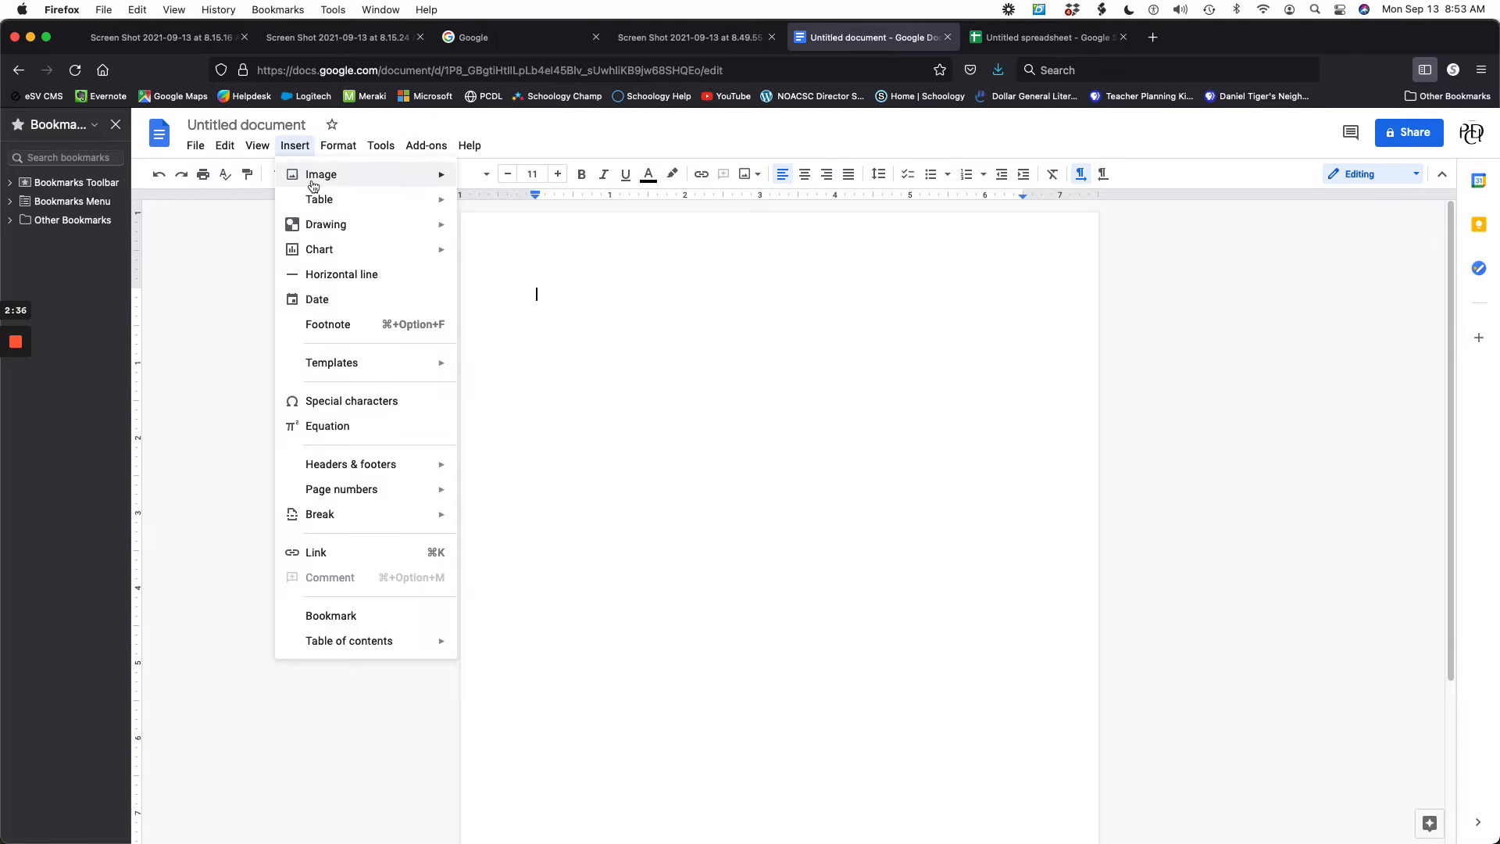
mouse_move(330, 225)
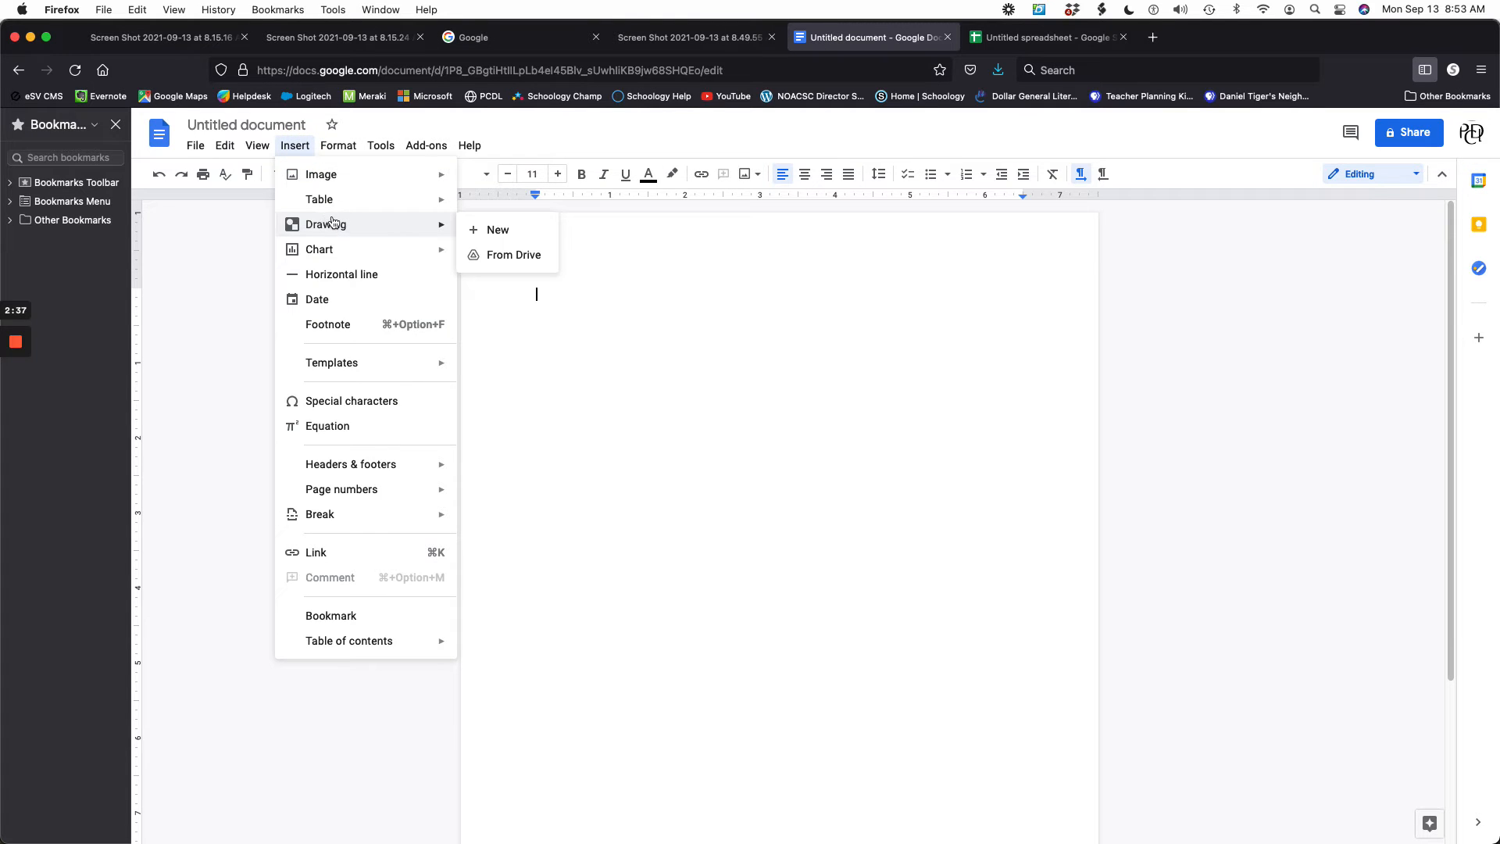
click(466, 231)
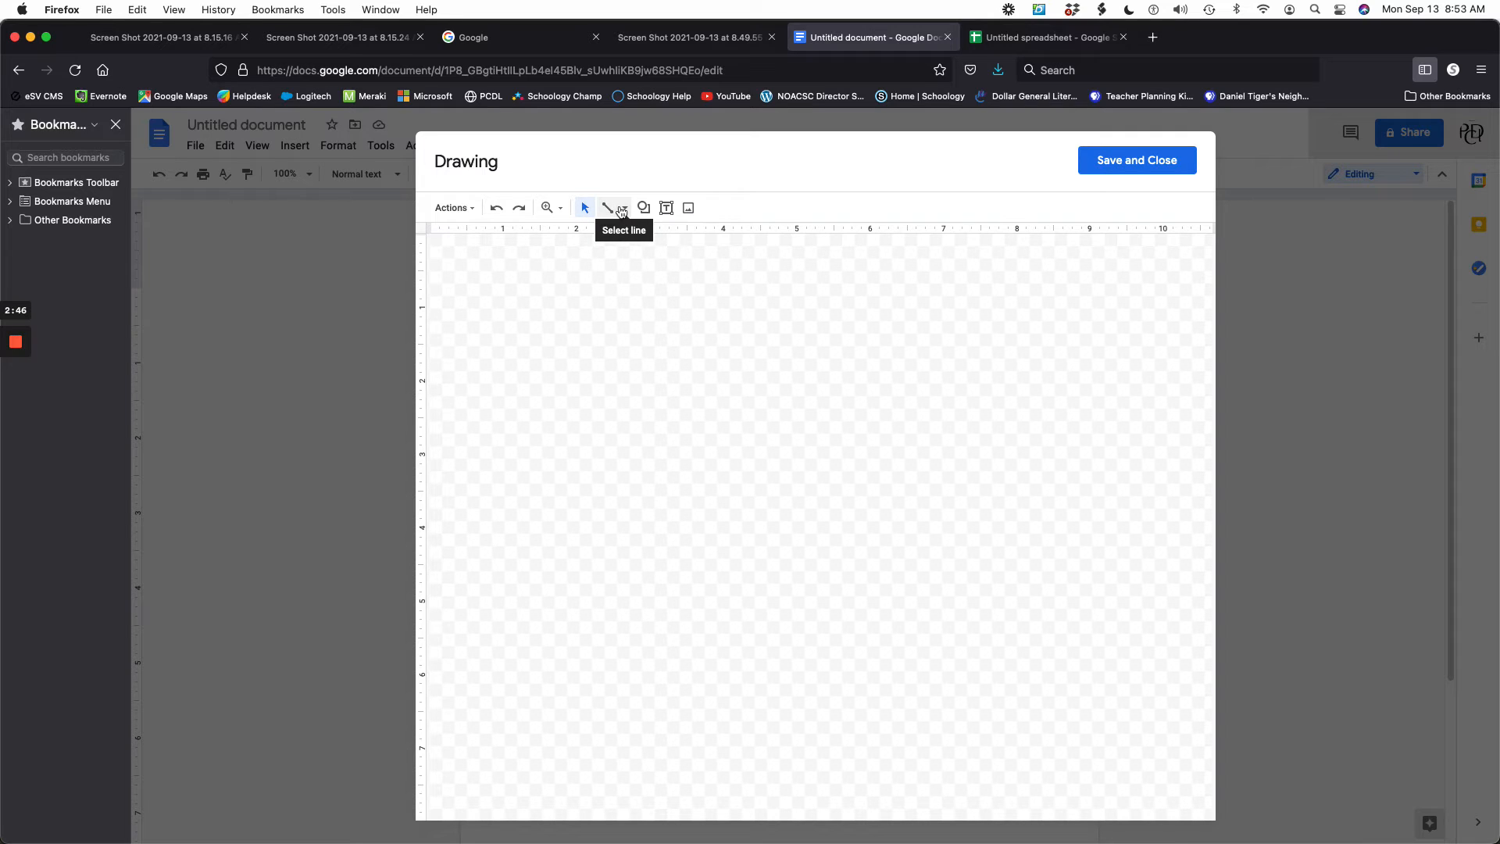
click(623, 209)
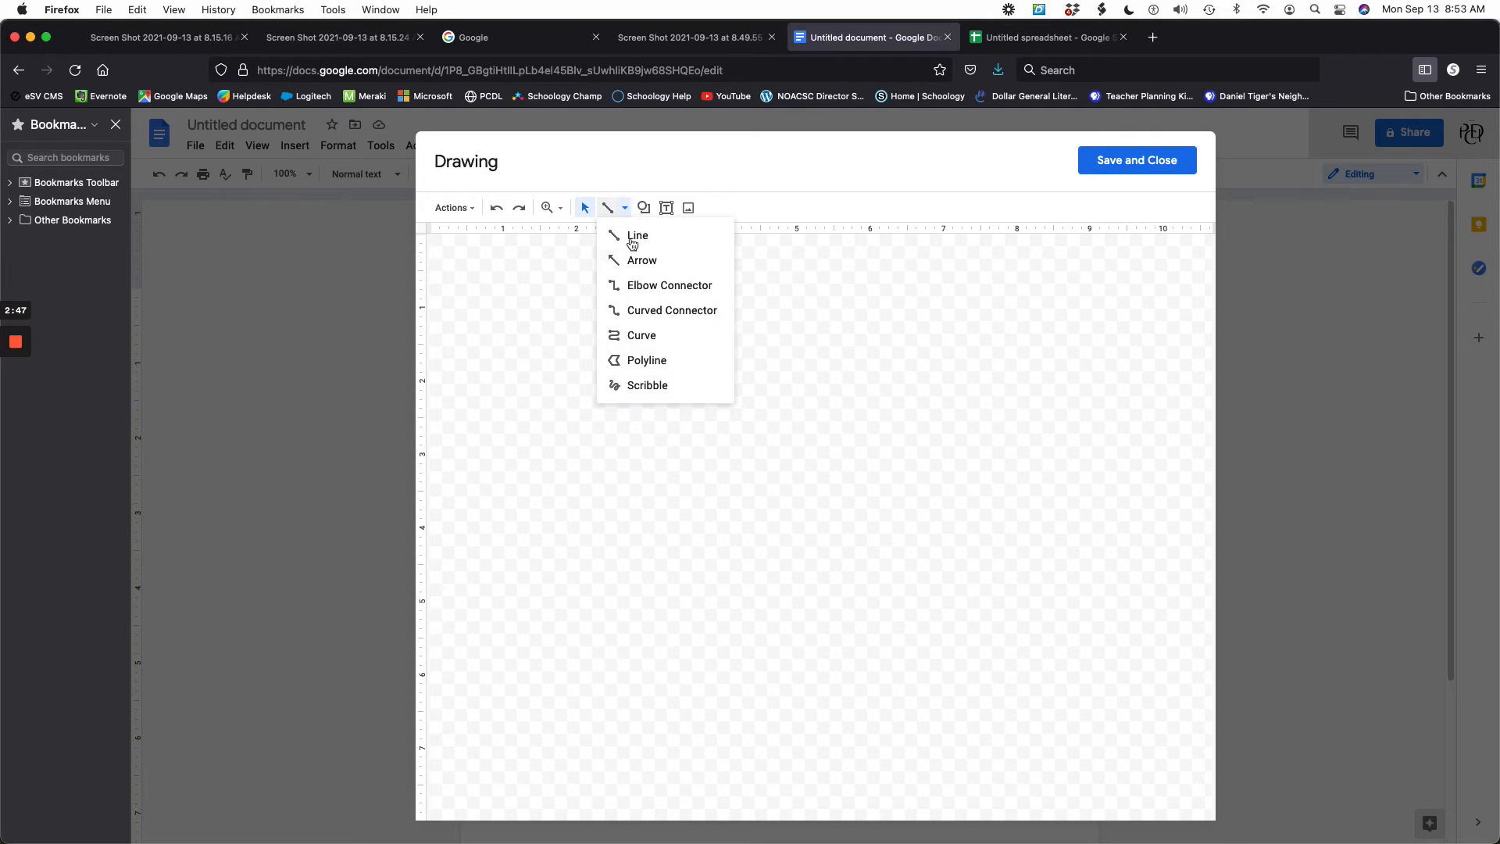
click(640, 388)
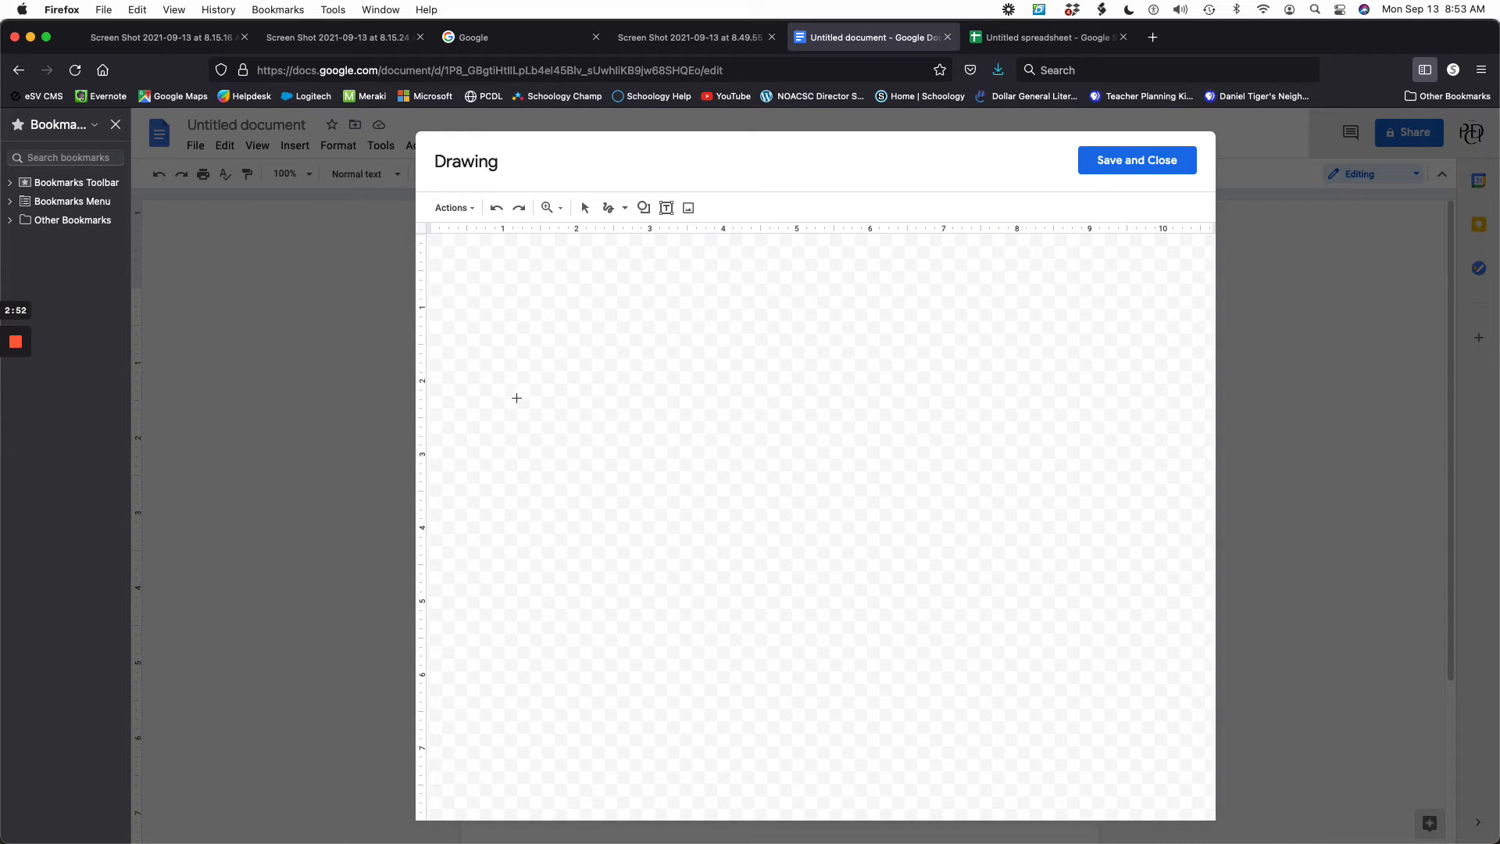
mouse_move(514, 398)
mouse_down()
mouse_move(532, 371)
mouse_move(531, 304)
mouse_move(545, 385)
mouse_move(553, 312)
mouse_move(570, 377)
mouse_move(575, 358)
mouse_move(625, 356)
mouse_move(622, 334)
mouse_move(636, 361)
mouse_move(672, 355)
mouse_move(688, 450)
mouse_up()
drag(593, 465, 714, 401)
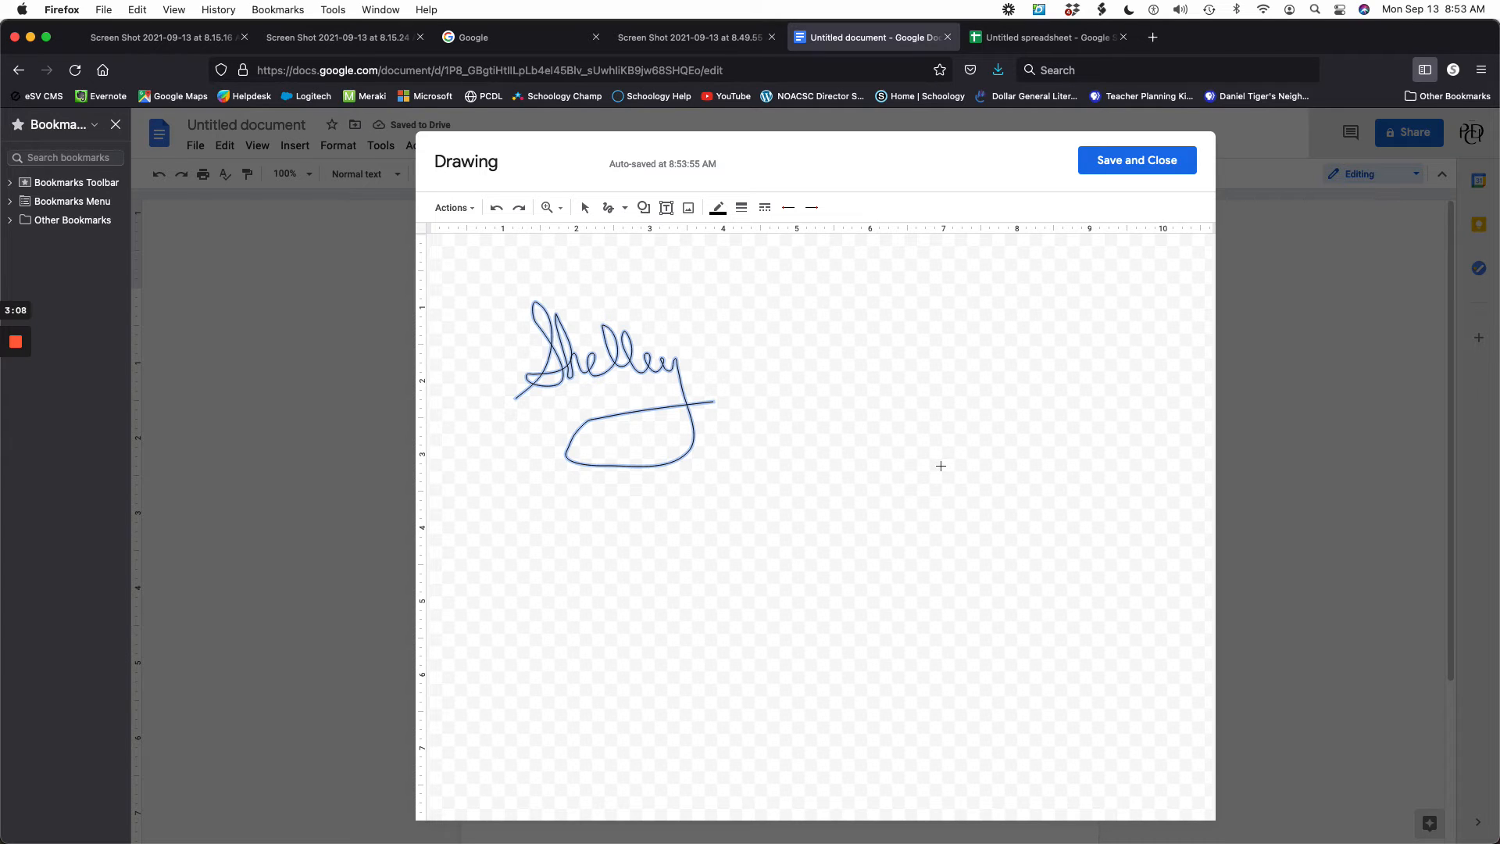
click(1137, 162)
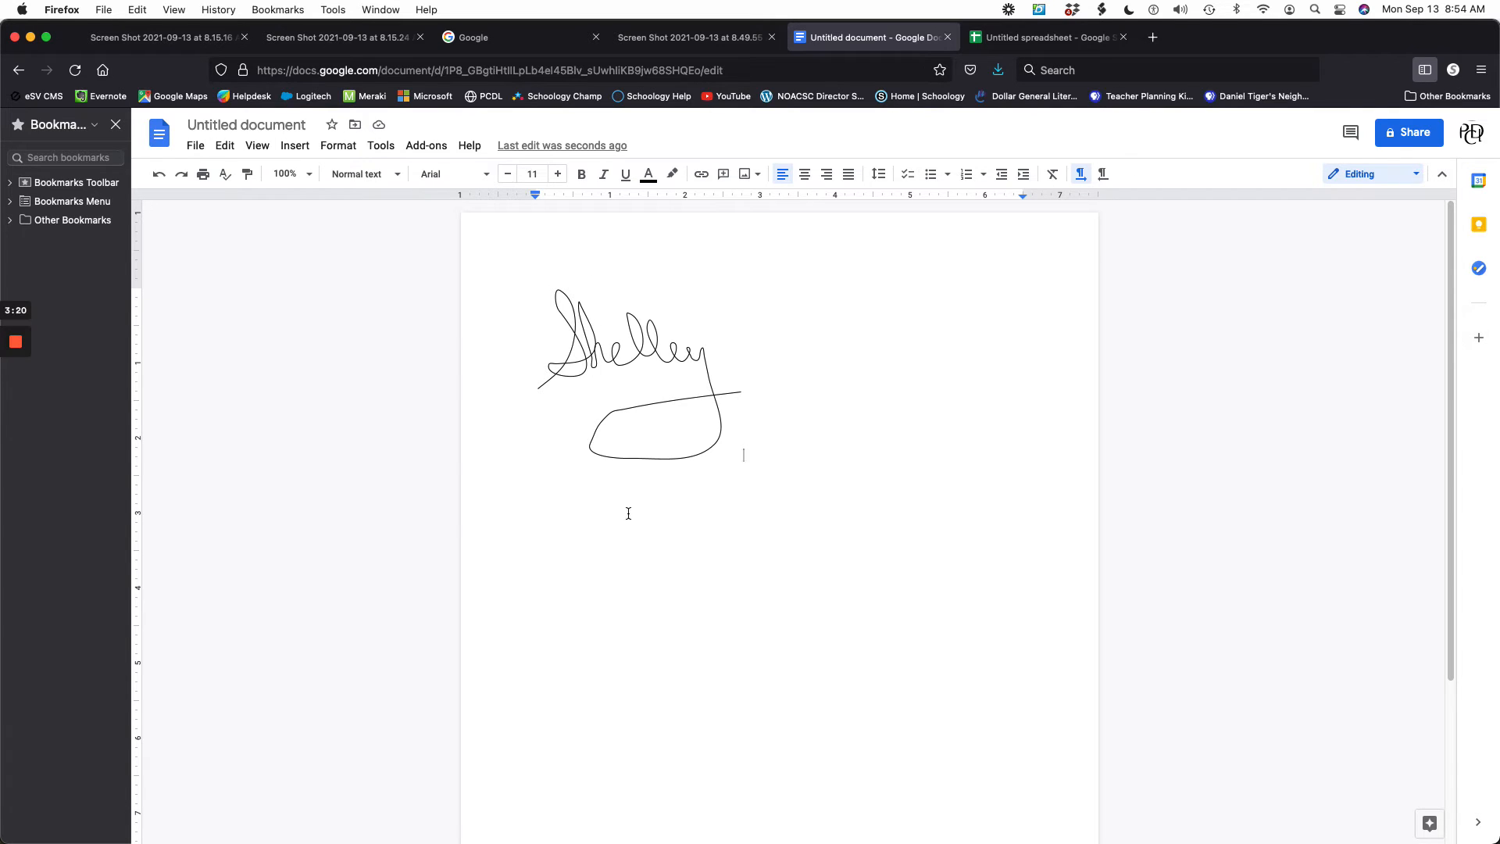
- Add a short greeting sentence giving the writer's first name on a new line below the signature
key(Return)
text(Hi this is Shelley.)
- Turn on the word count display while typing and add the word "This" after the greeting sentence
click(378, 148)
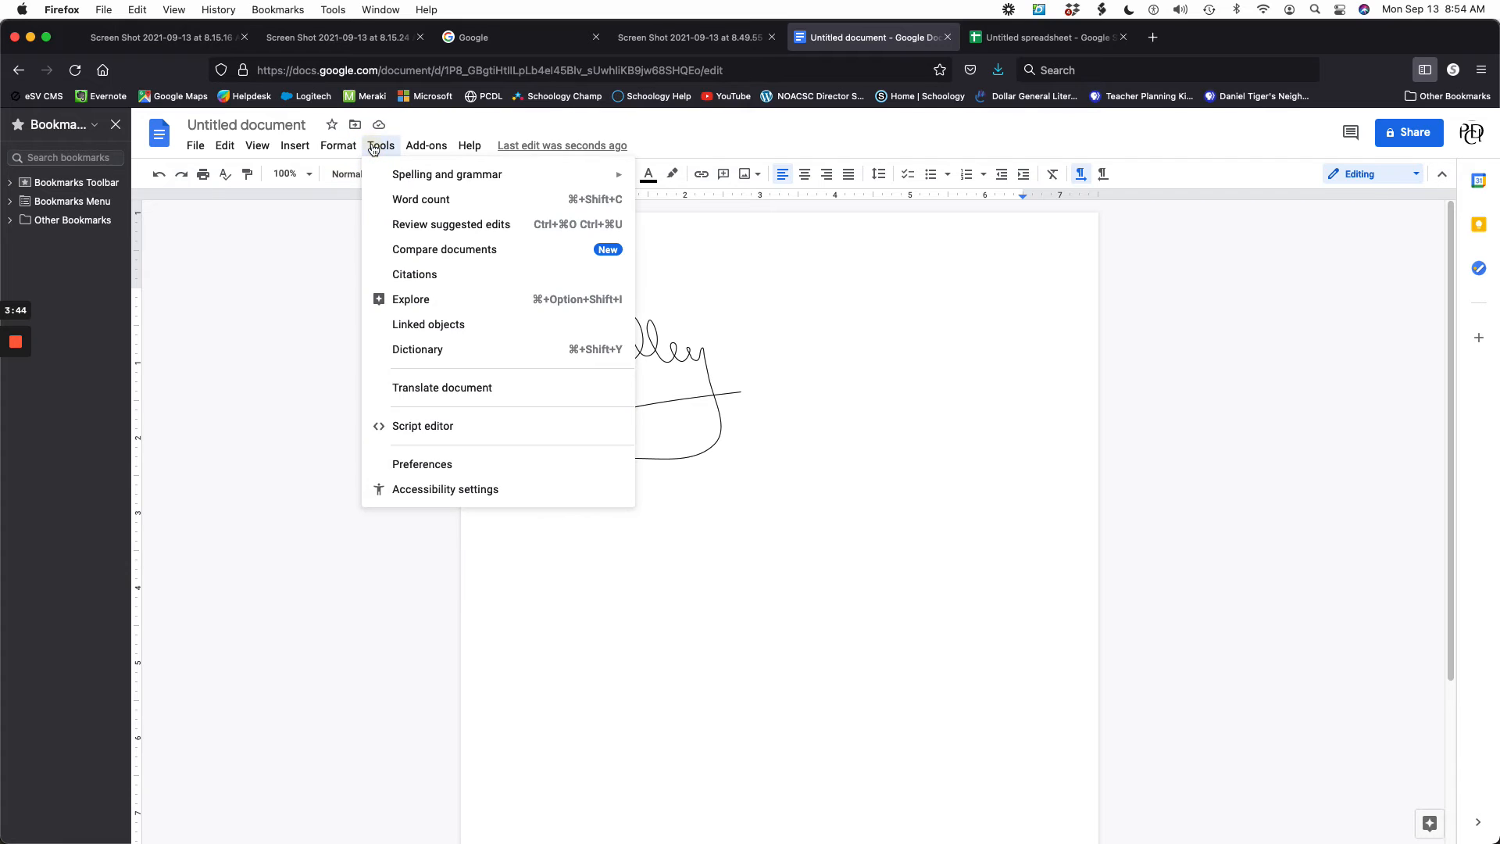
click(421, 202)
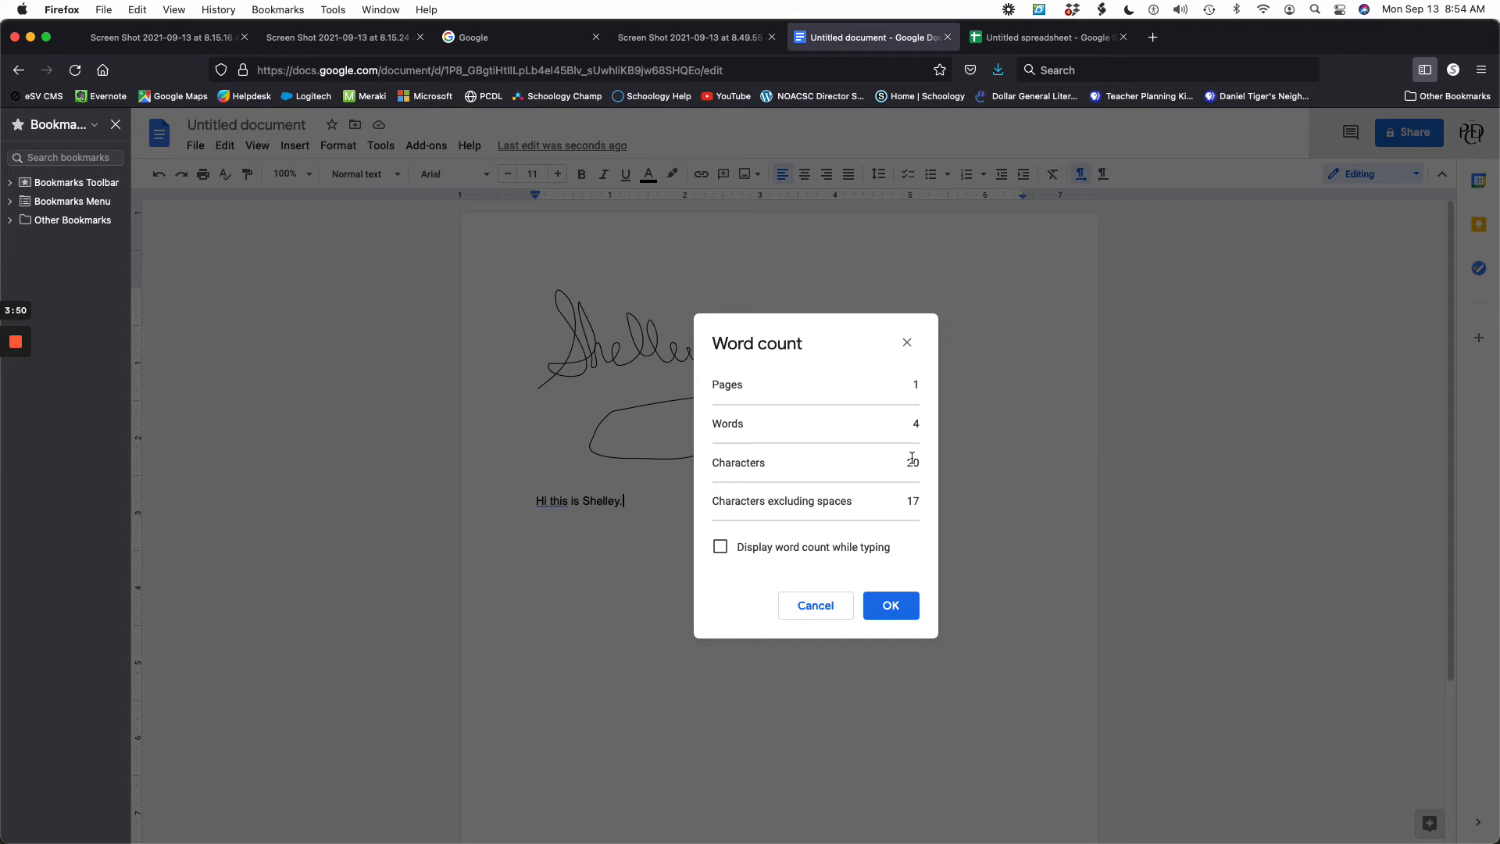
click(721, 550)
click(889, 605)
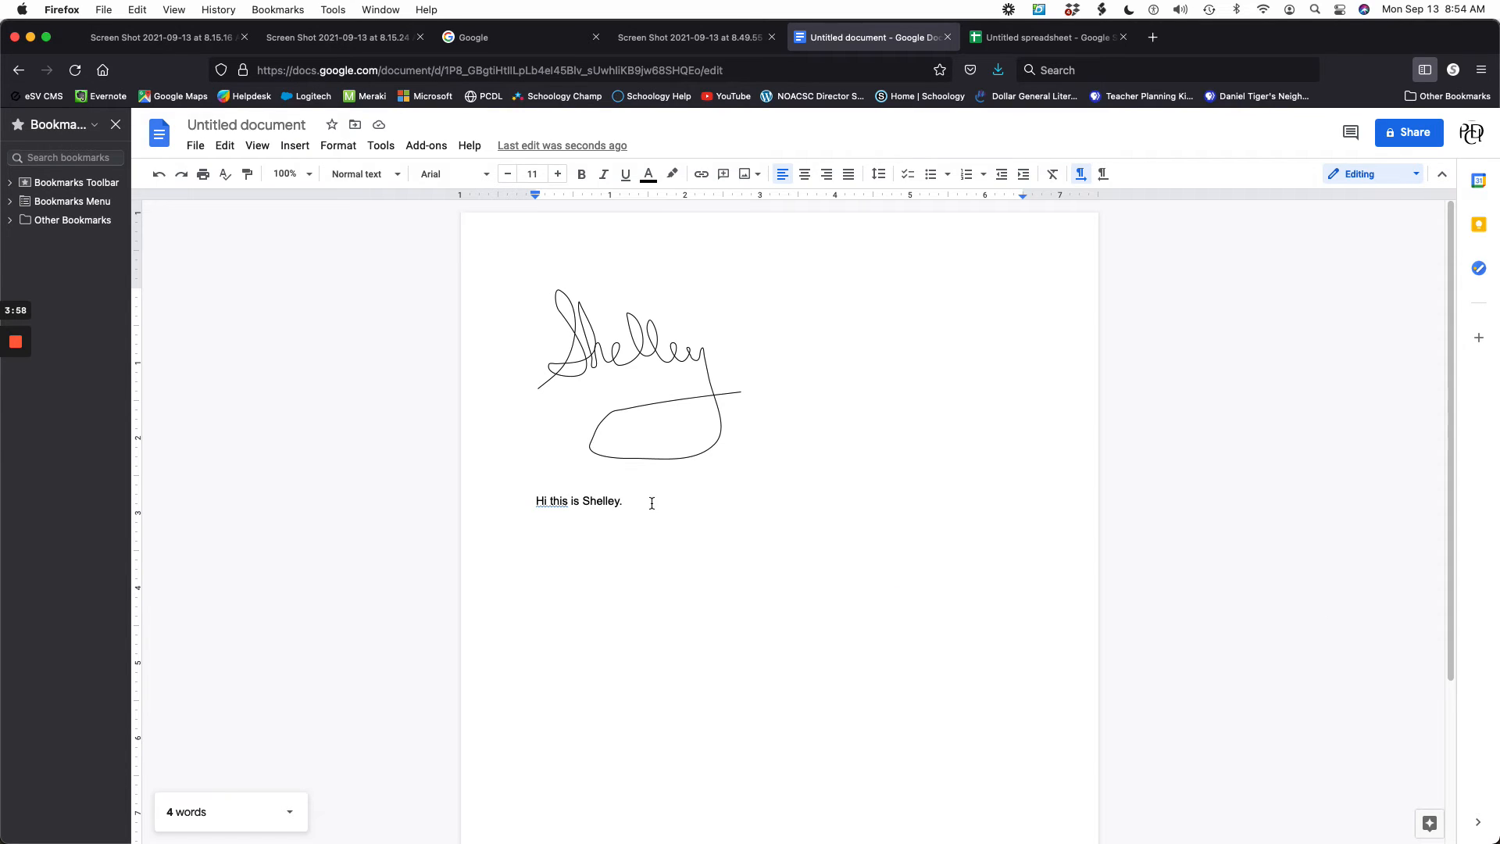
text(This)
- Preview the September 13, 8:52 AM version and the current version in the version history, and return to the document
click(195, 146)
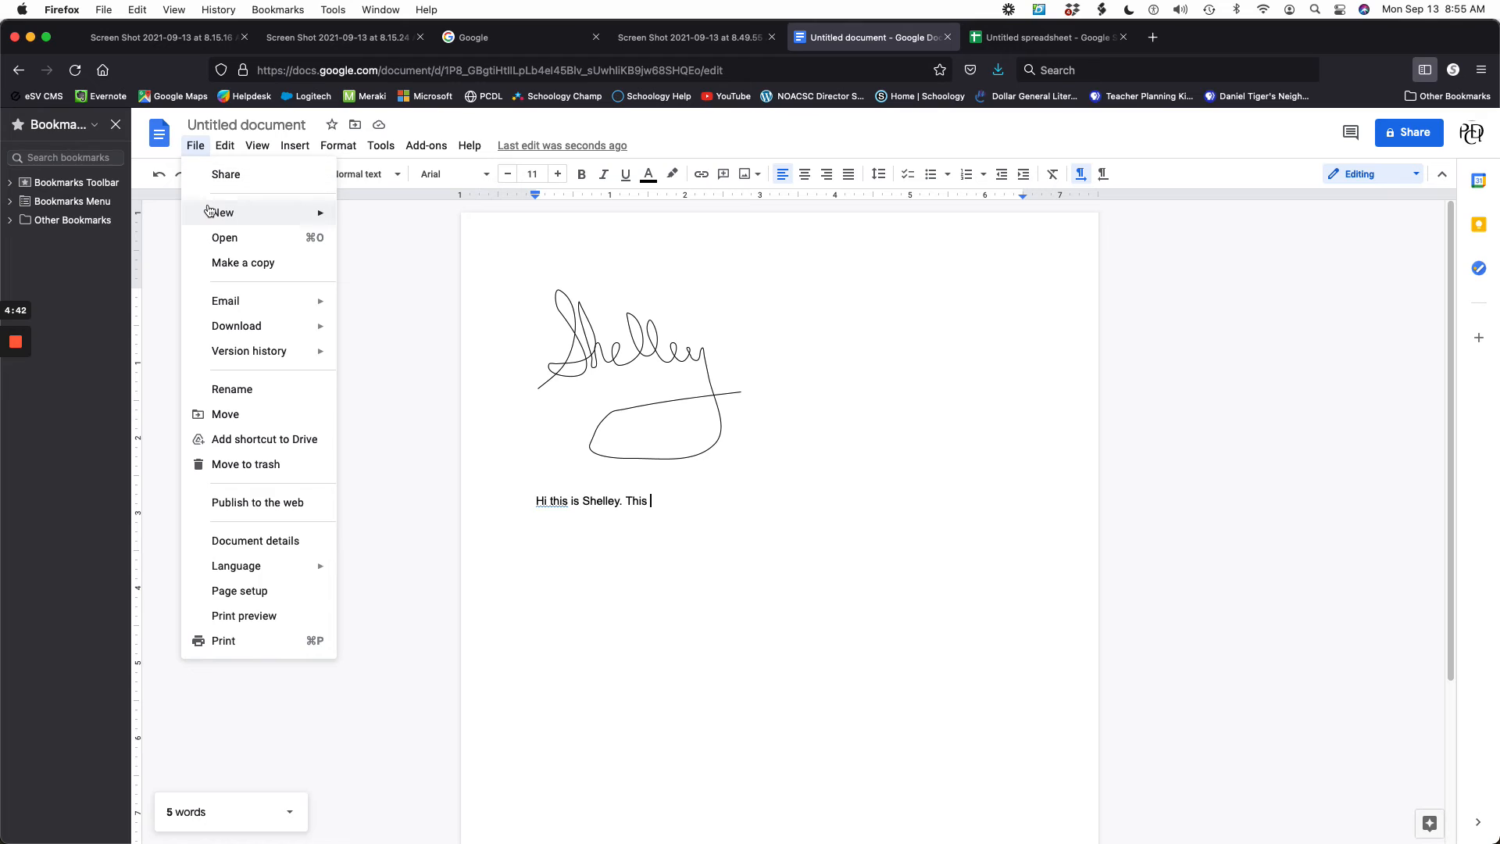
mouse_move(209, 211)
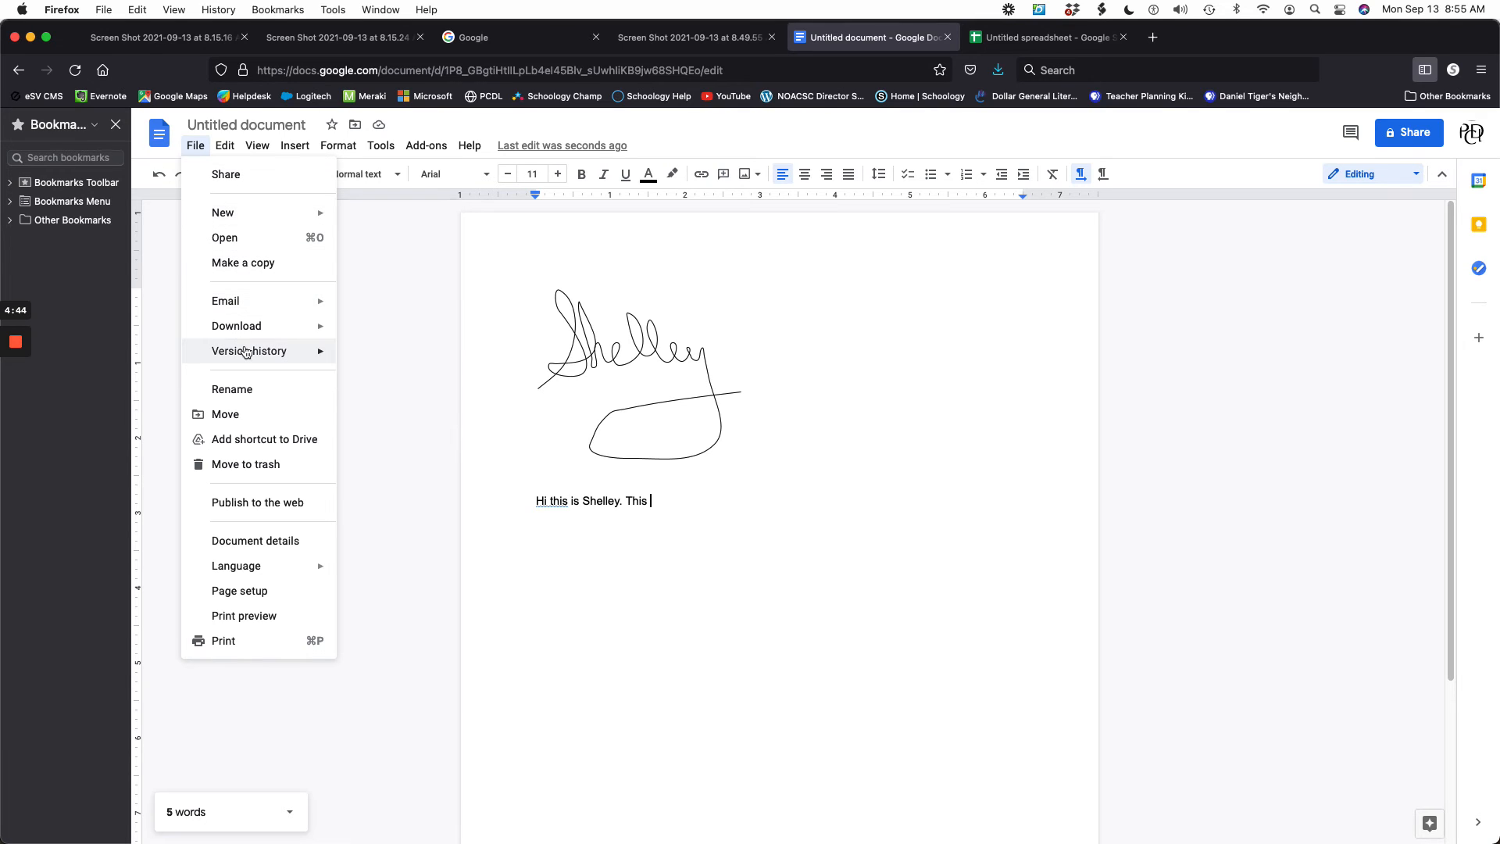
mouse_move(246, 352)
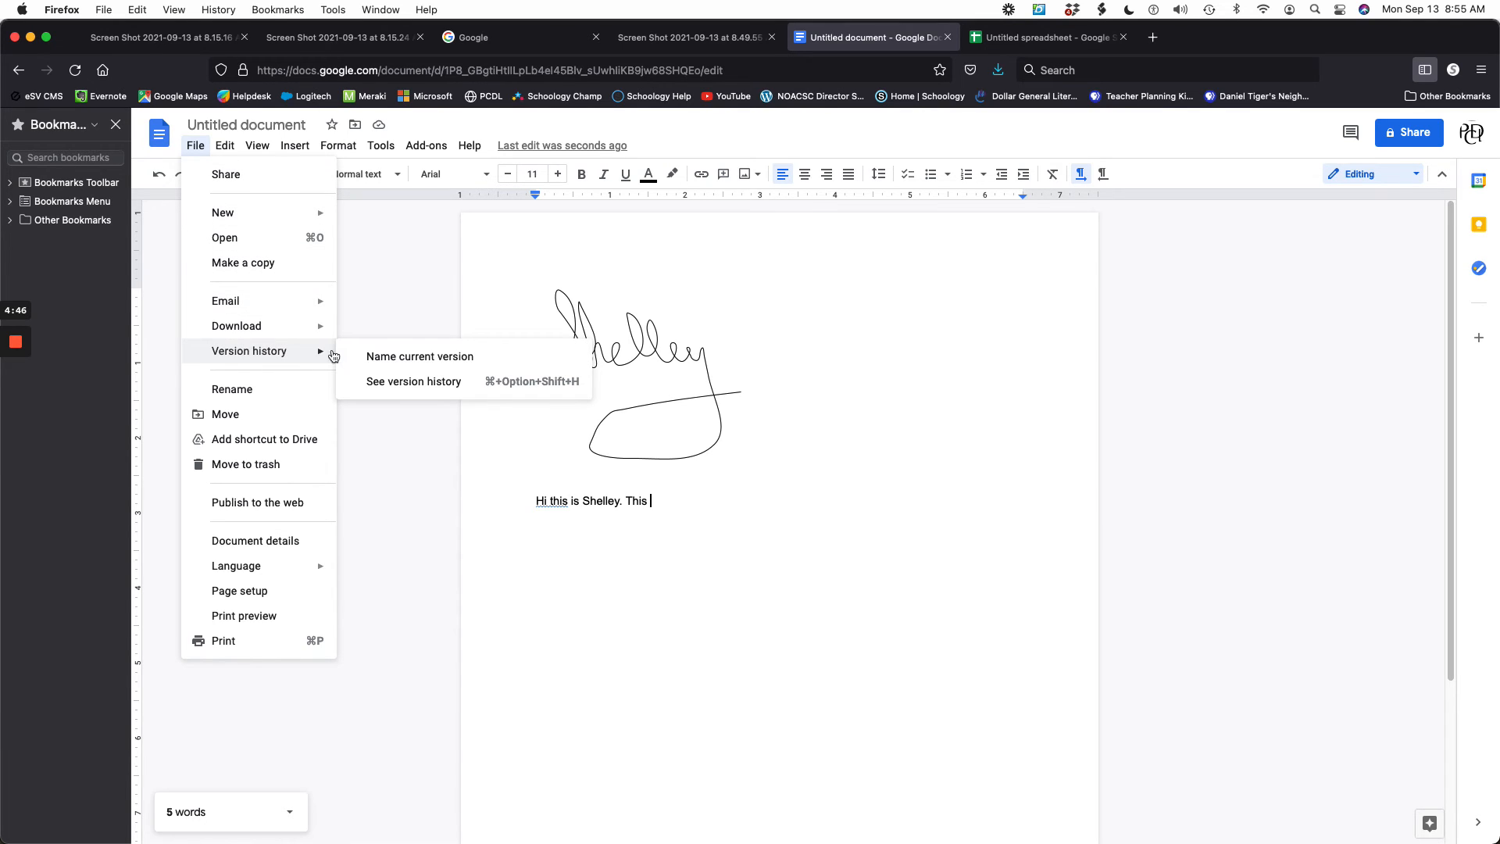
click(393, 382)
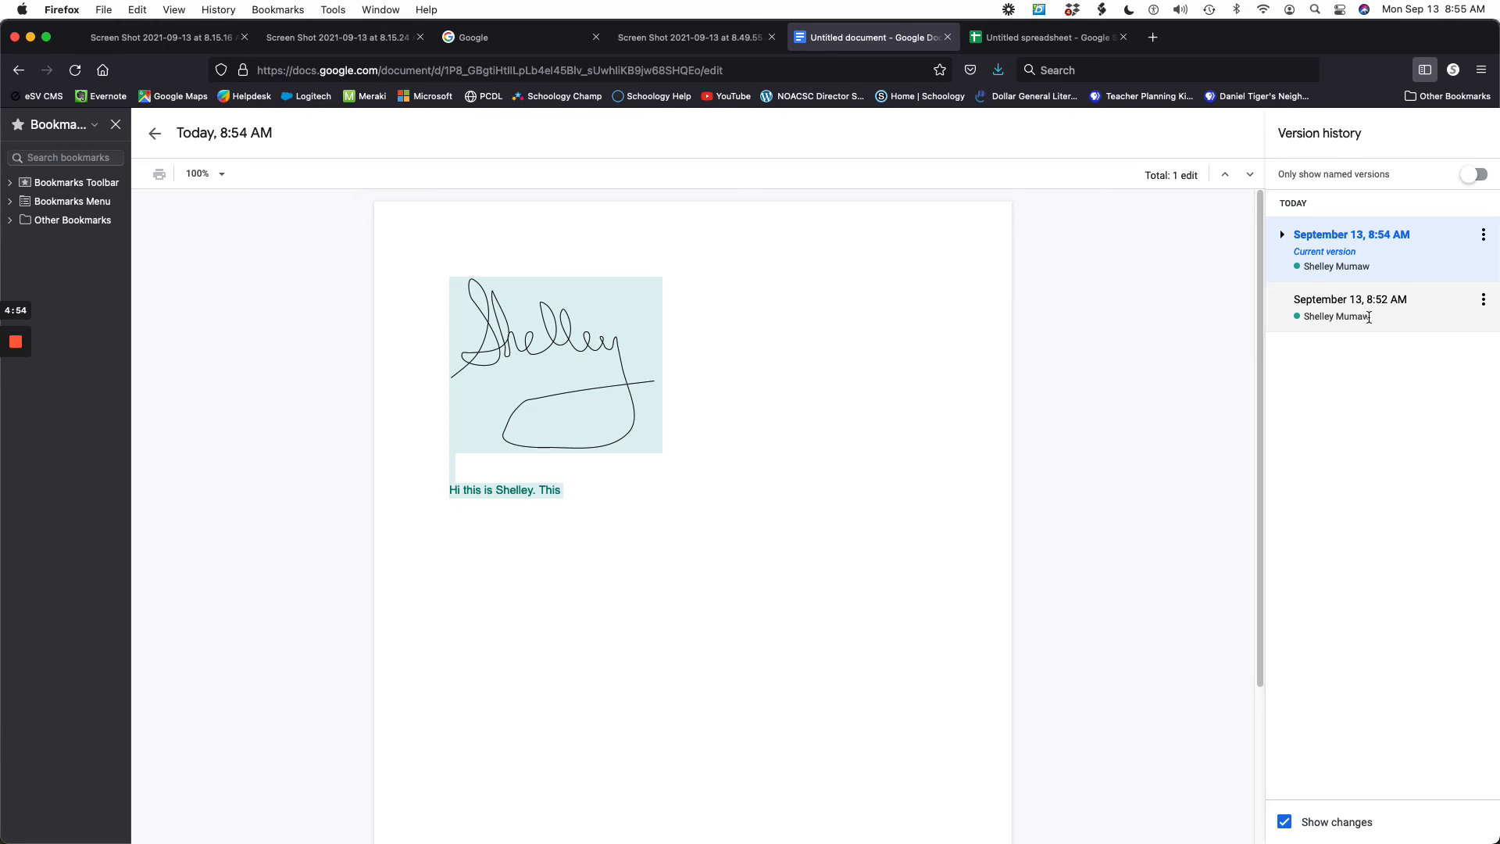
click(1368, 313)
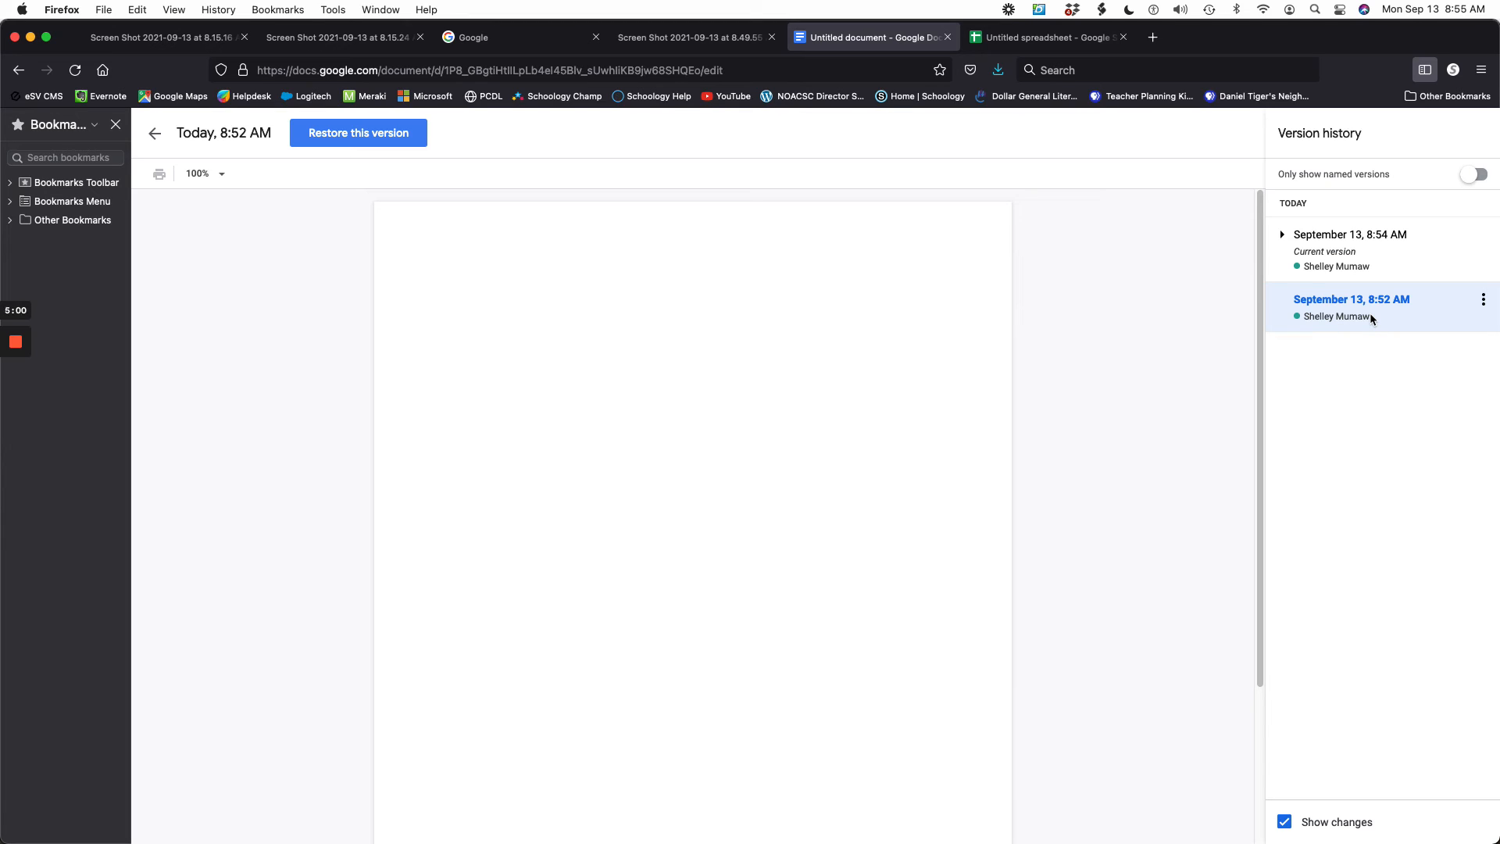
click(1357, 251)
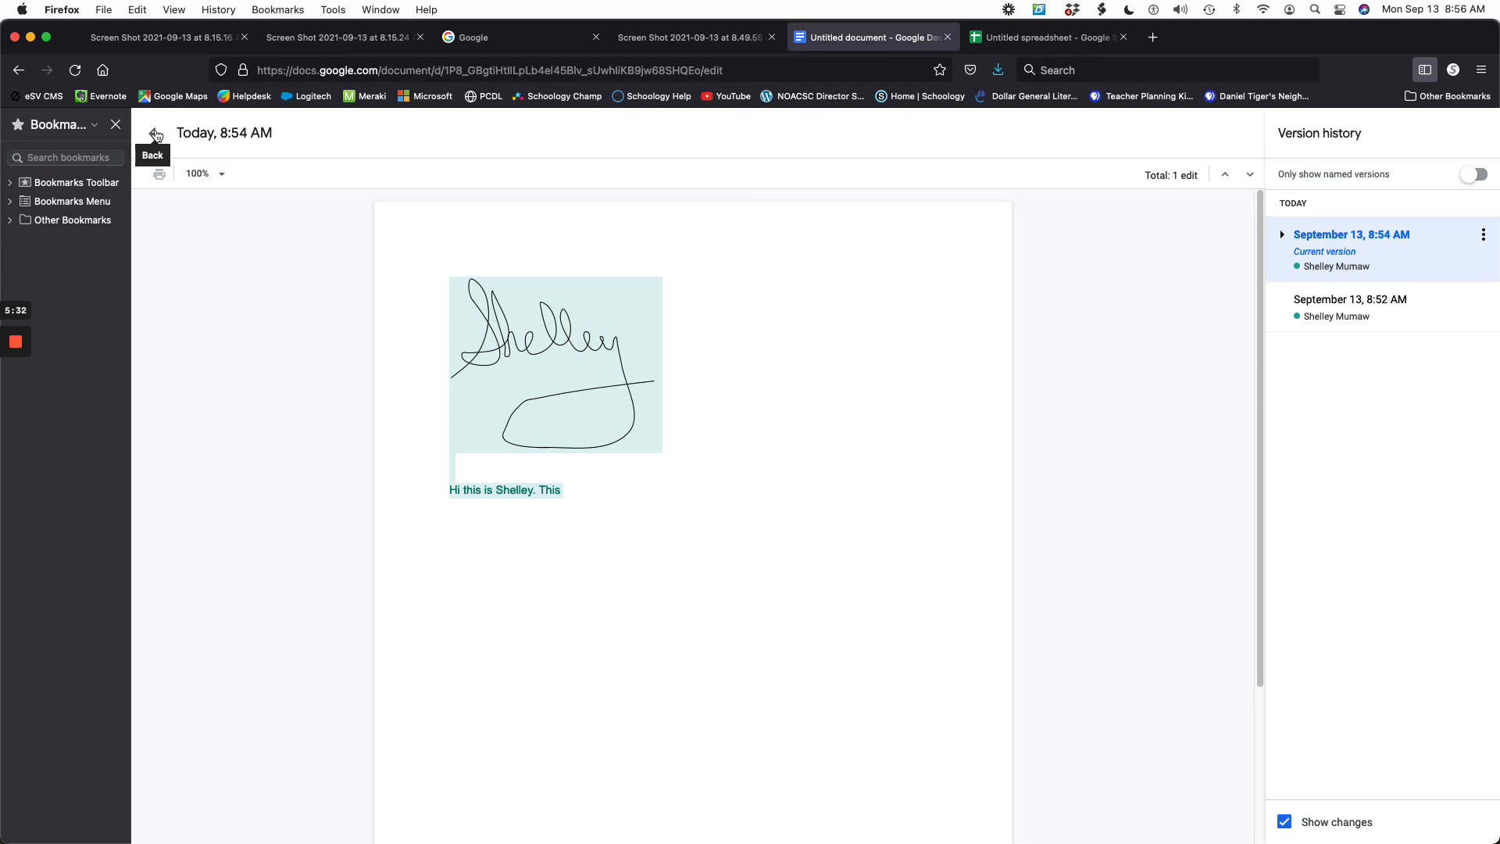
click(156, 136)
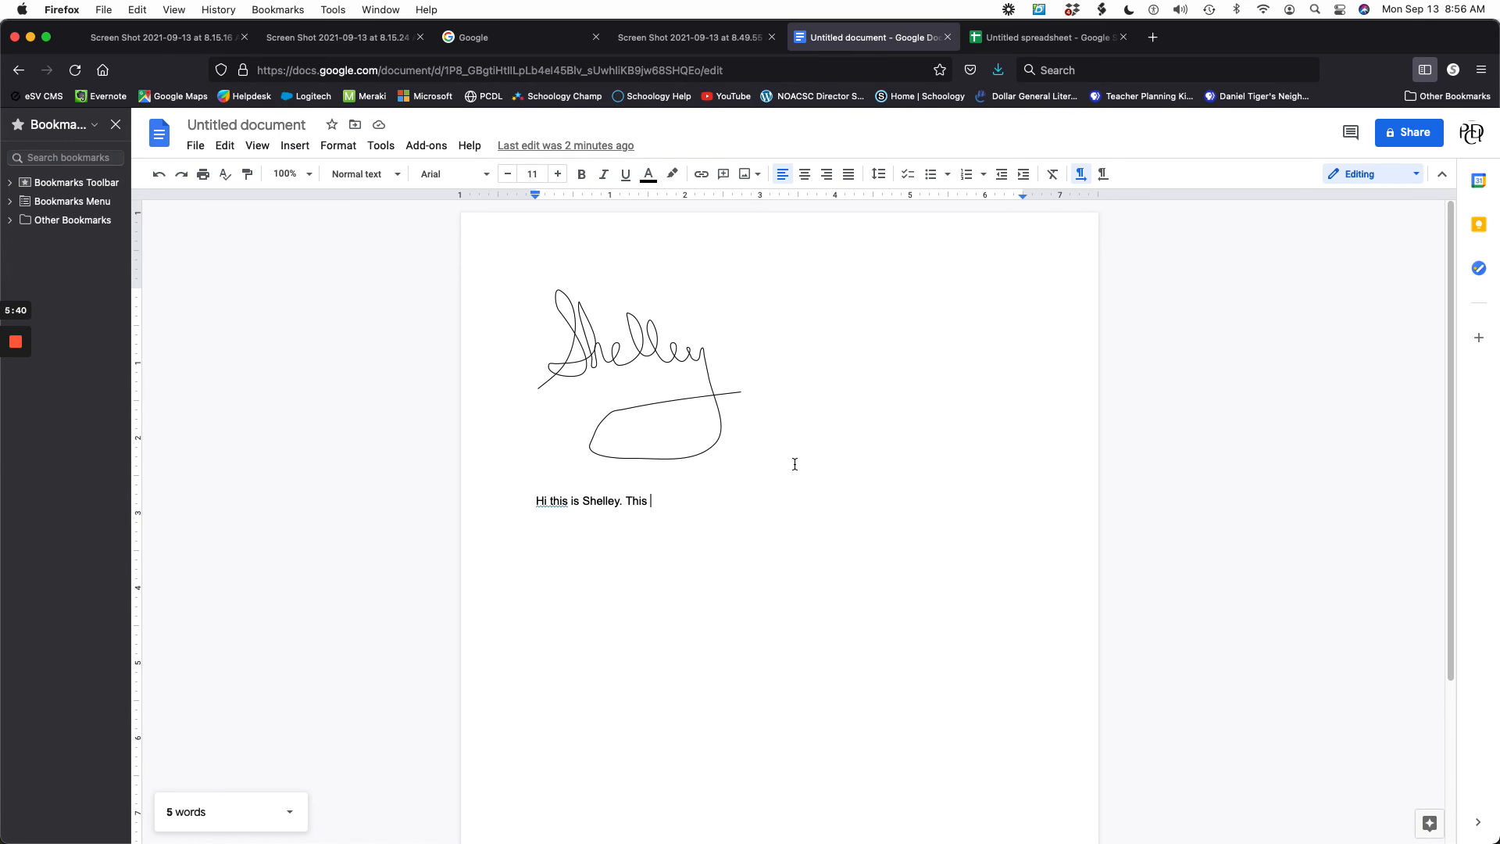
- Show the file formats in which the document can be downloaded
click(195, 146)
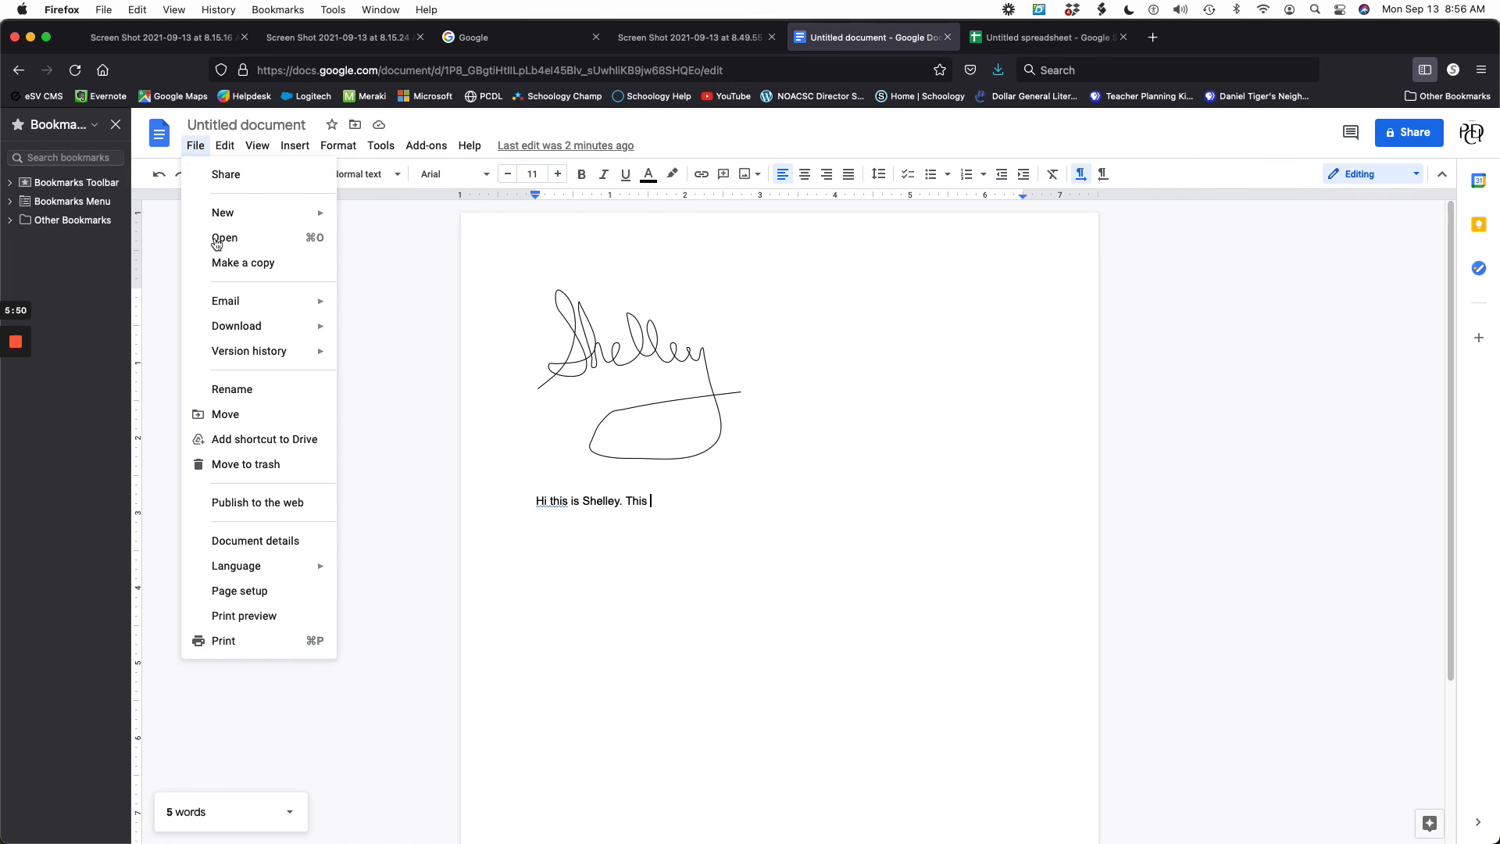
mouse_move(278, 340)
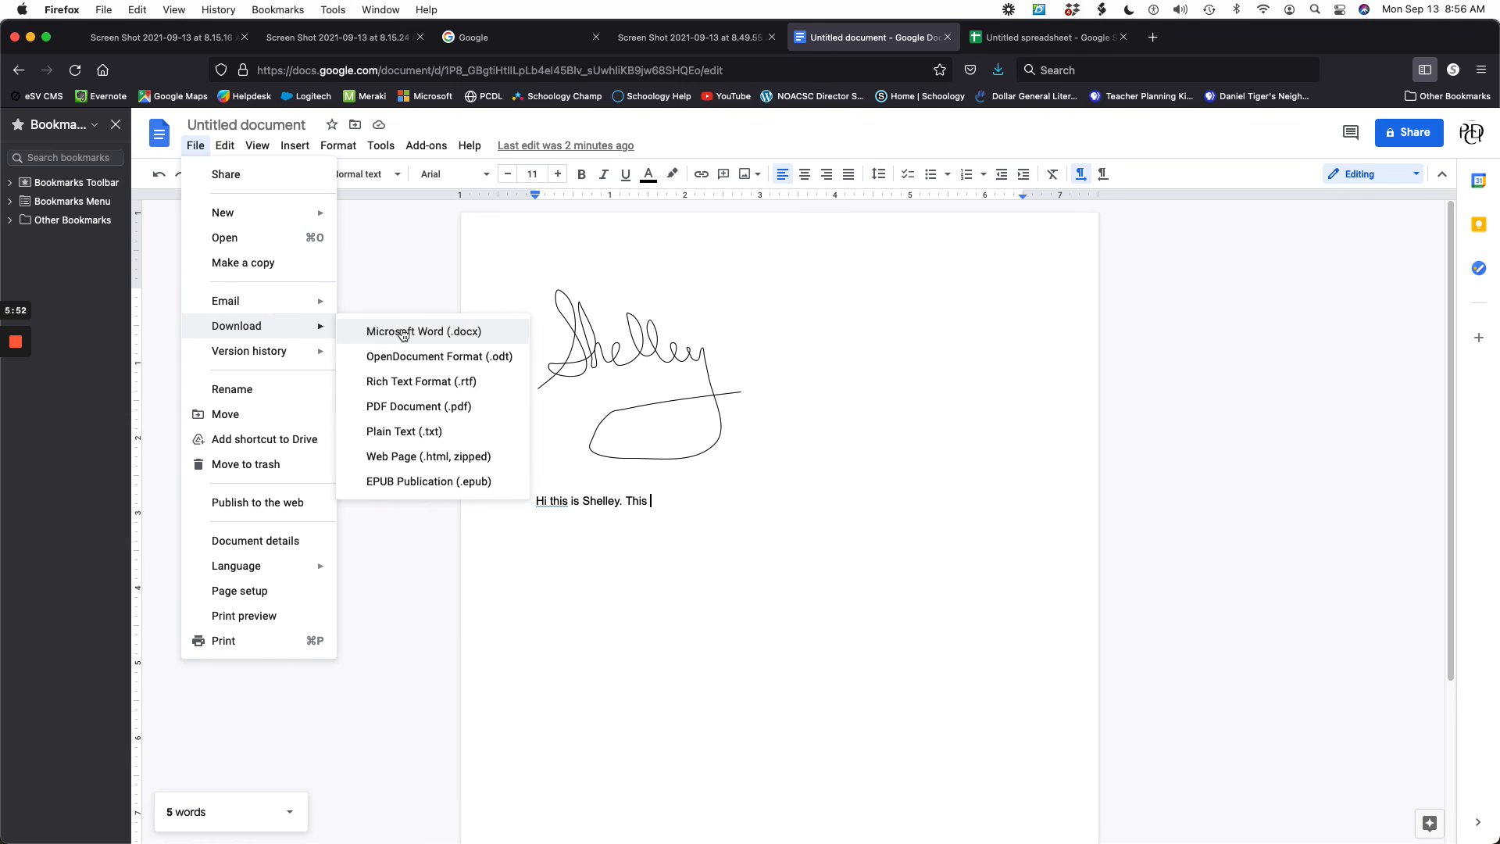